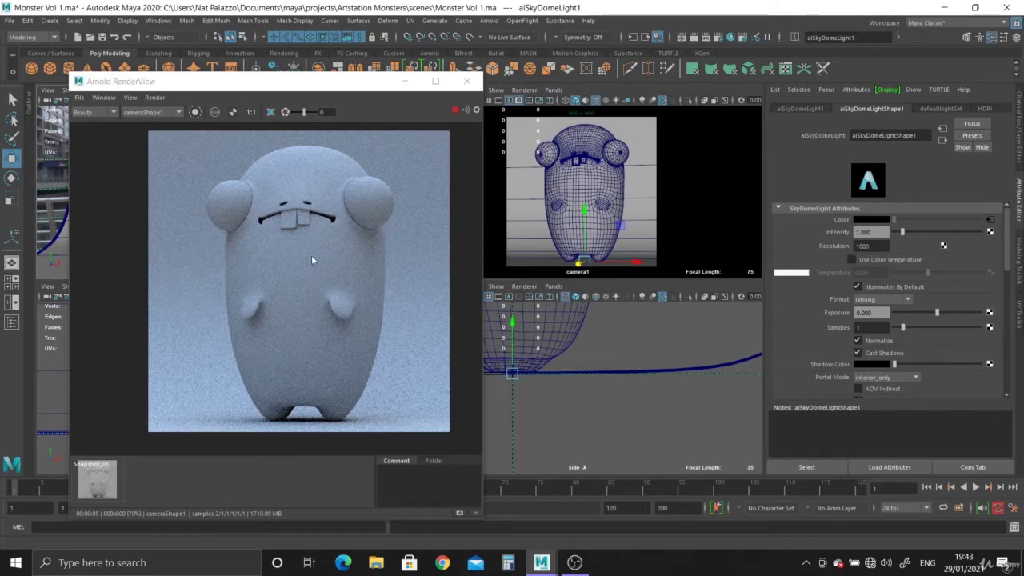
Step: Close the Arnold render window and examine the monster's body and eye meshes in the perspective view
click(466, 81)
scroll(237, 215, up, 3)
click(183, 222)
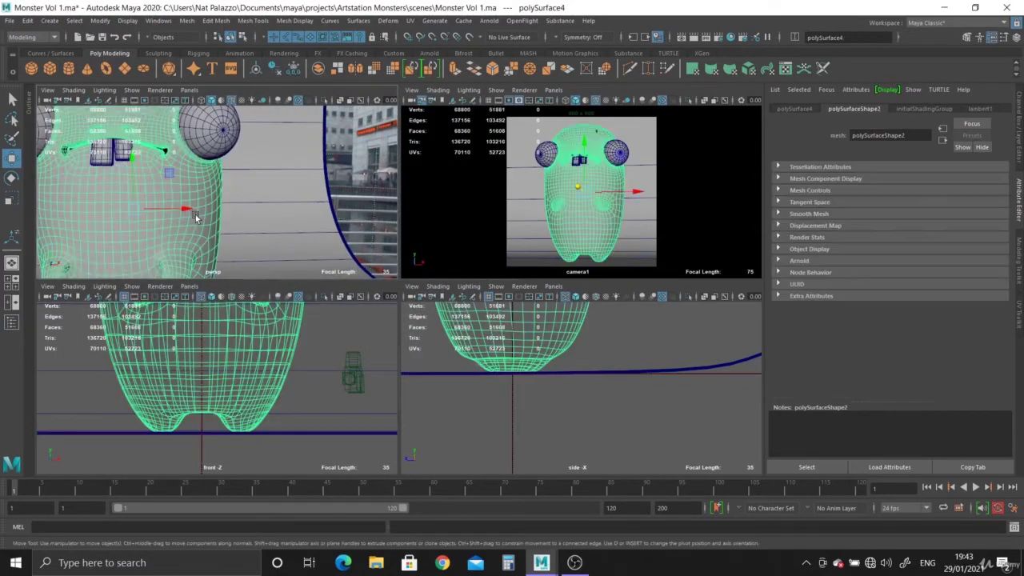
scroll(183, 223, up, 3)
key(f)
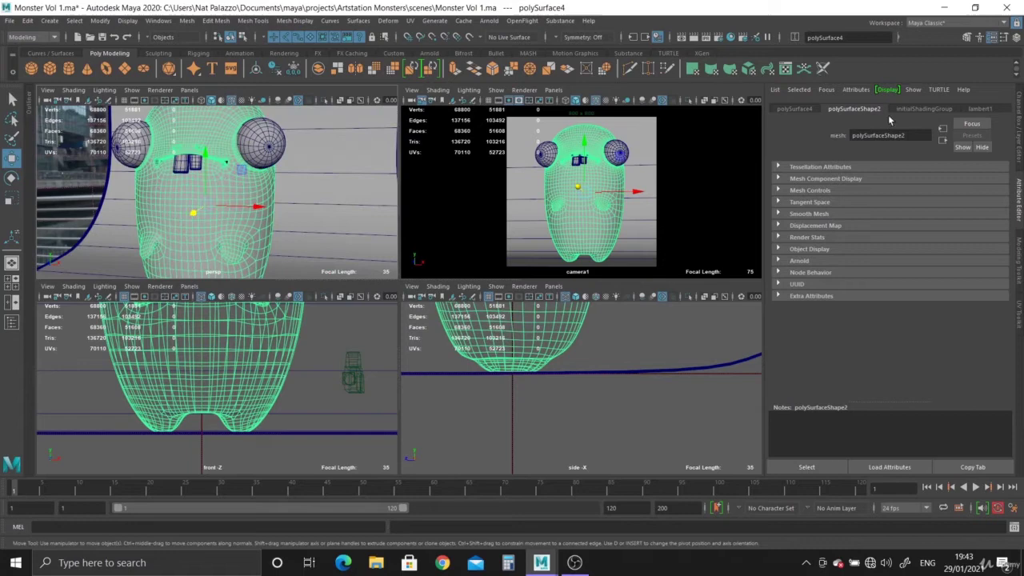
alt+middle_drag(328, 163, 325, 201)
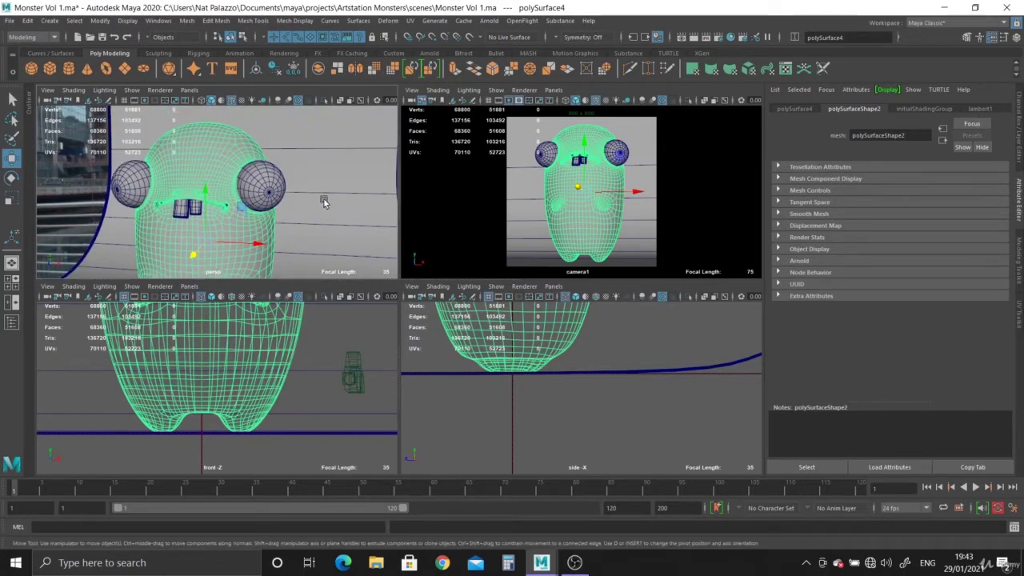
scroll(323, 201, up, 3)
click(285, 194)
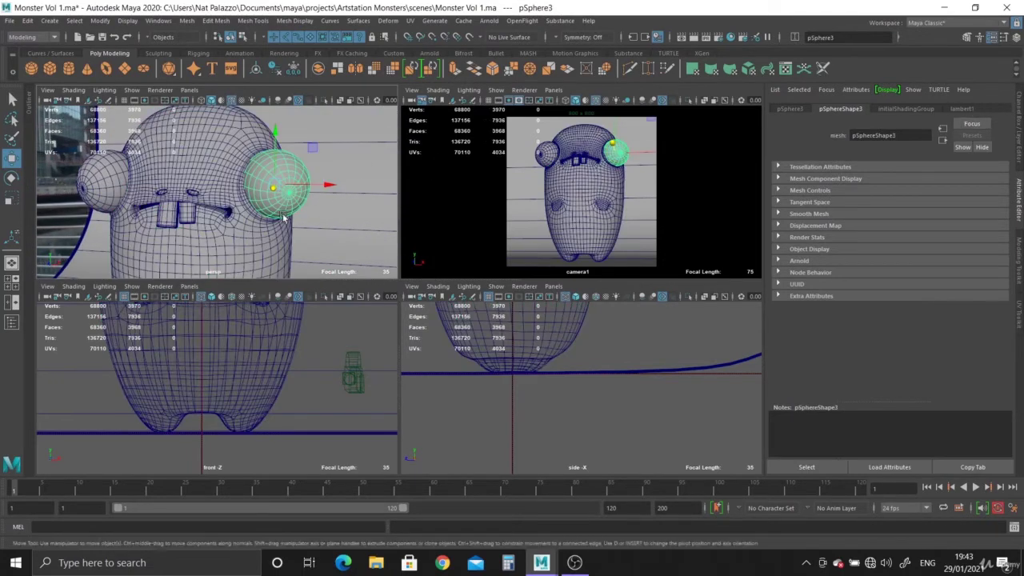
scroll(247, 227, down, 3)
alt+middle_drag(246, 227, 241, 191)
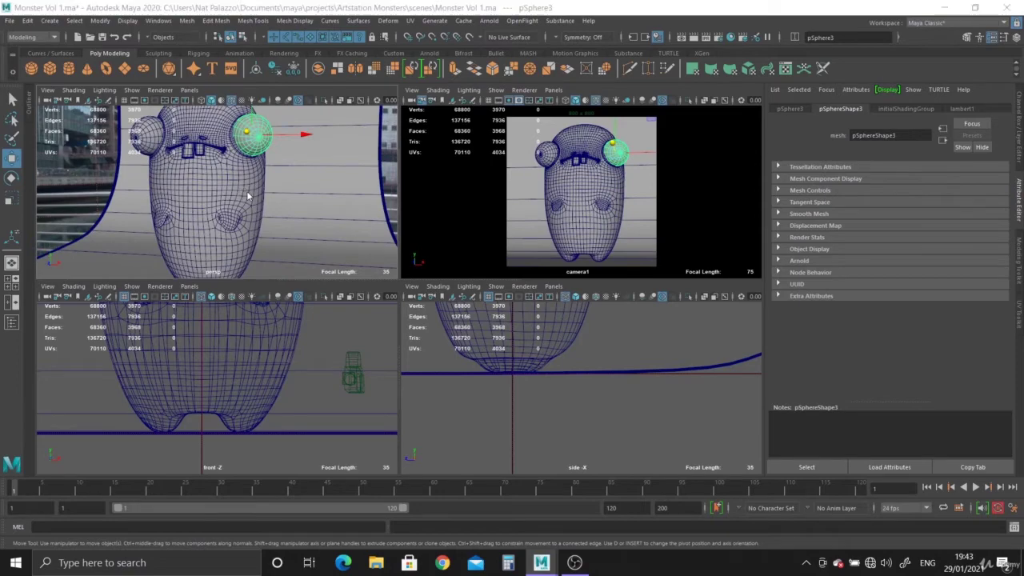
Step: Maximize the perspective view and frame the whole monster together with its curved backdrop
key(space)
scroll(328, 228, down, 4)
alt+drag(352, 239, 319, 241)
scroll(424, 202, up, 2)
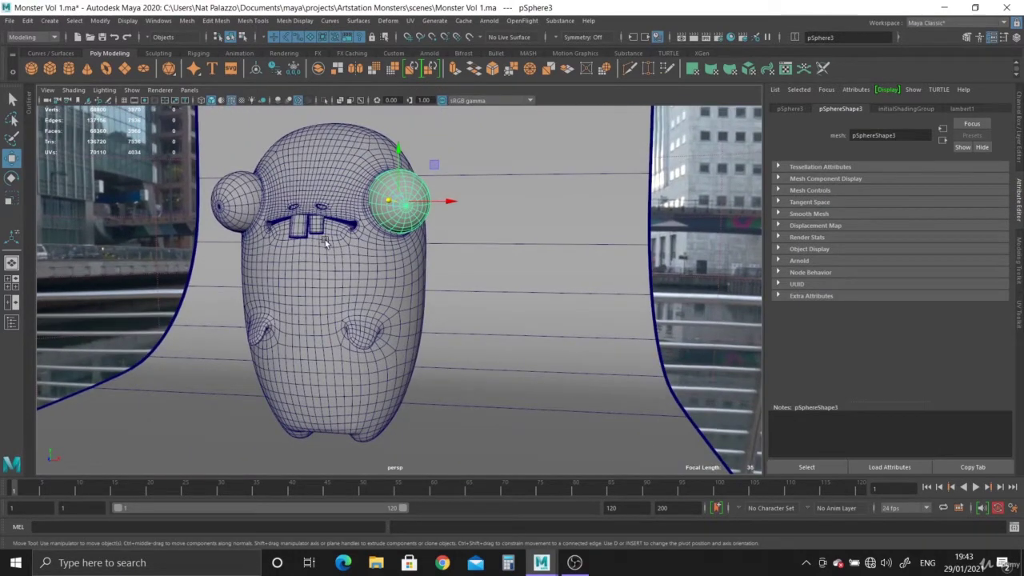
scroll(578, 232, down, 3)
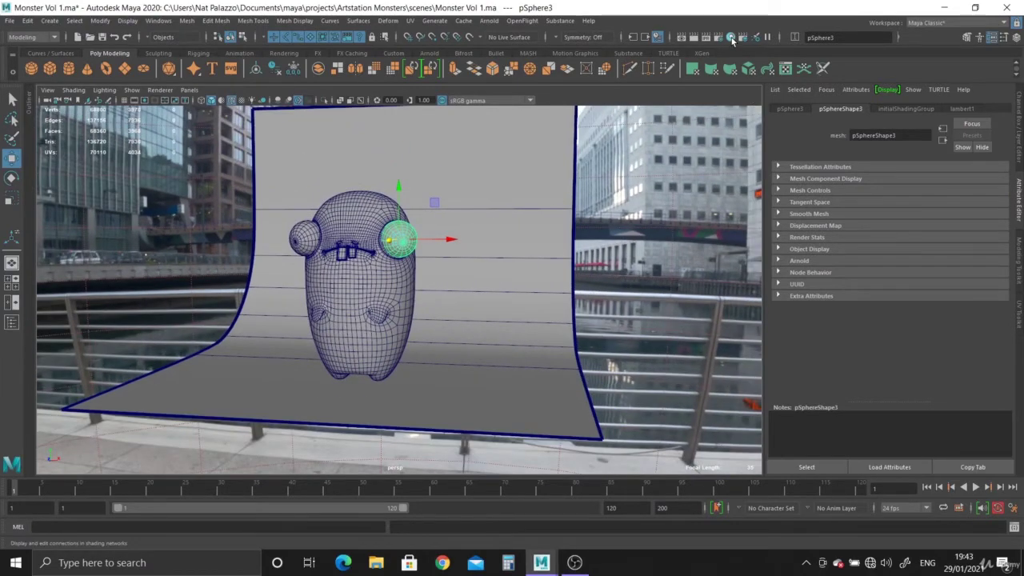
Step: Open the Hypershade, then resize and place its window so the monster's head and eyes stay visible beside it
click(730, 38)
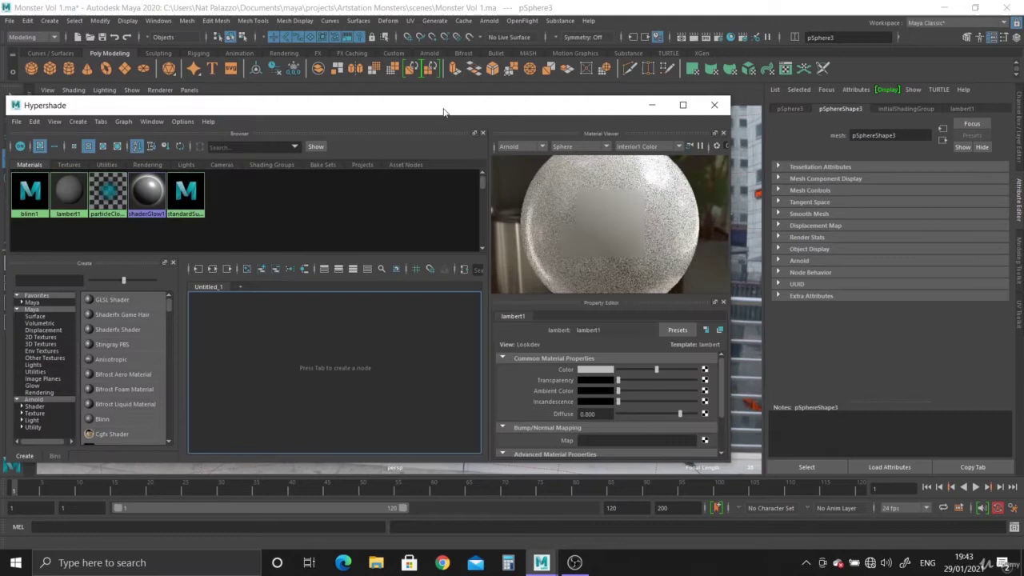
drag(260, 113, 455, 115)
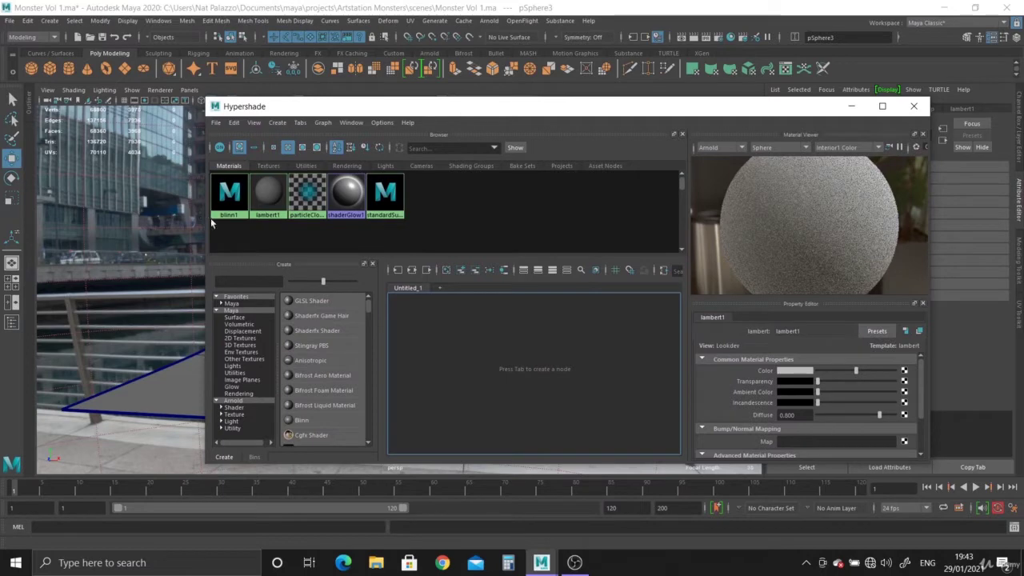
drag(207, 218, 356, 218)
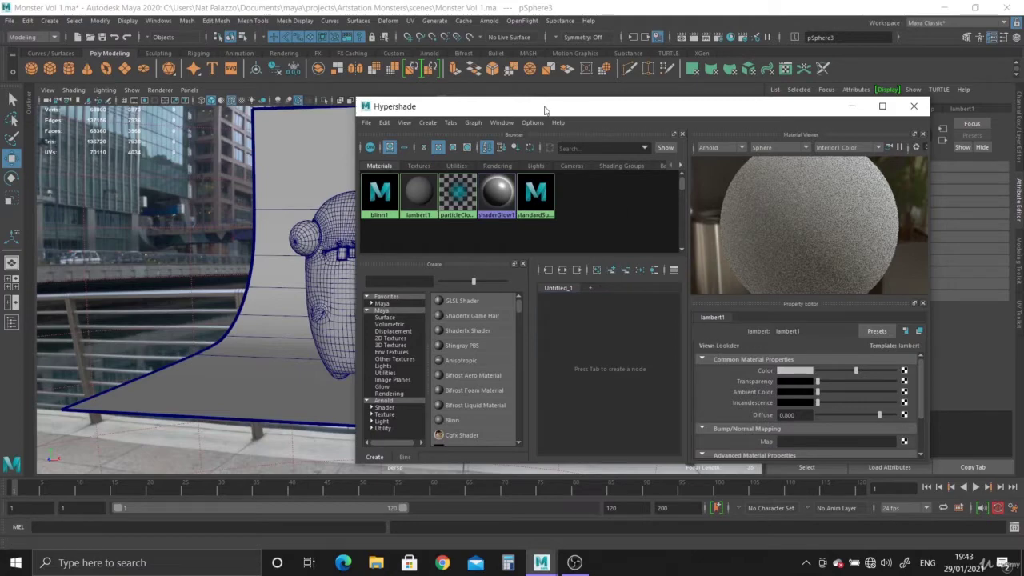
drag(545, 110, 583, 111)
alt+drag(293, 253, 172, 256)
alt+right_drag(172, 256, 234, 292)
alt+drag(234, 292, 222, 286)
alt+middle_drag(221, 286, 280, 277)
alt+right_drag(201, 214, 232, 216)
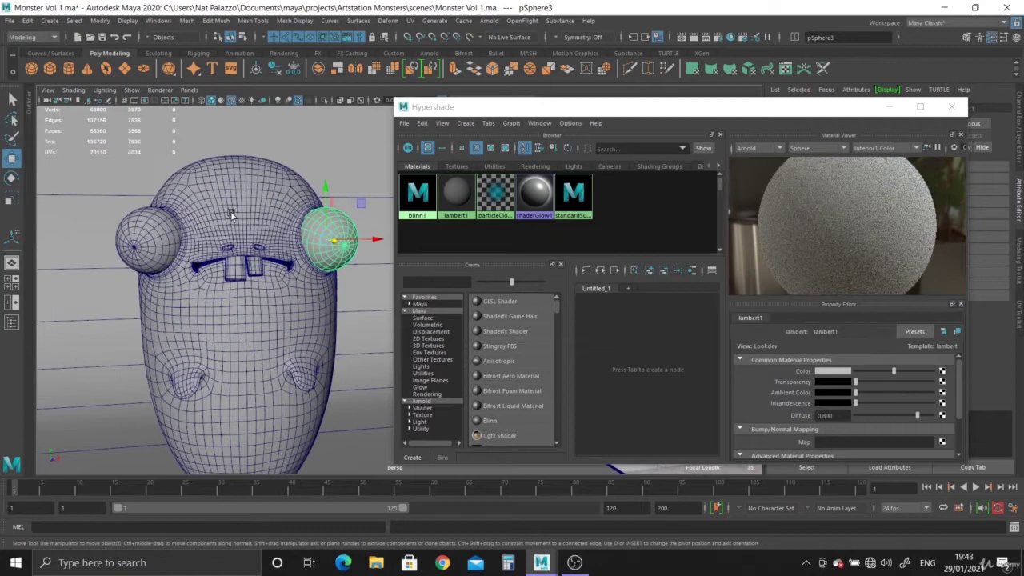
Step: Examine the monster's separate eye and body meshes by selecting them in turn in the perspective view
click(232, 216)
click(154, 243)
alt+drag(222, 366, 232, 345)
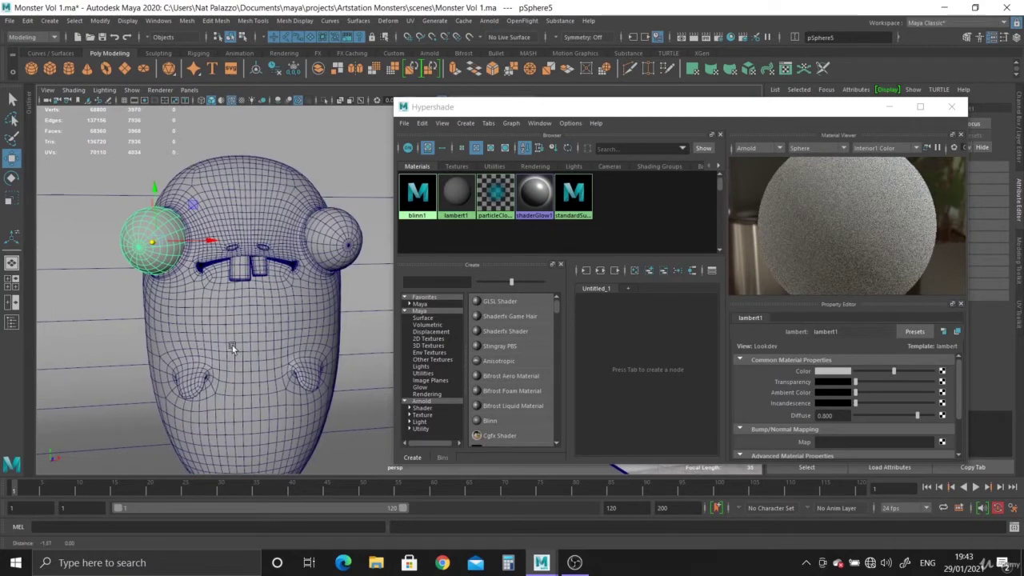
alt+right_drag(231, 345, 240, 318)
alt+middle_drag(240, 317, 221, 324)
alt+drag(221, 324, 245, 303)
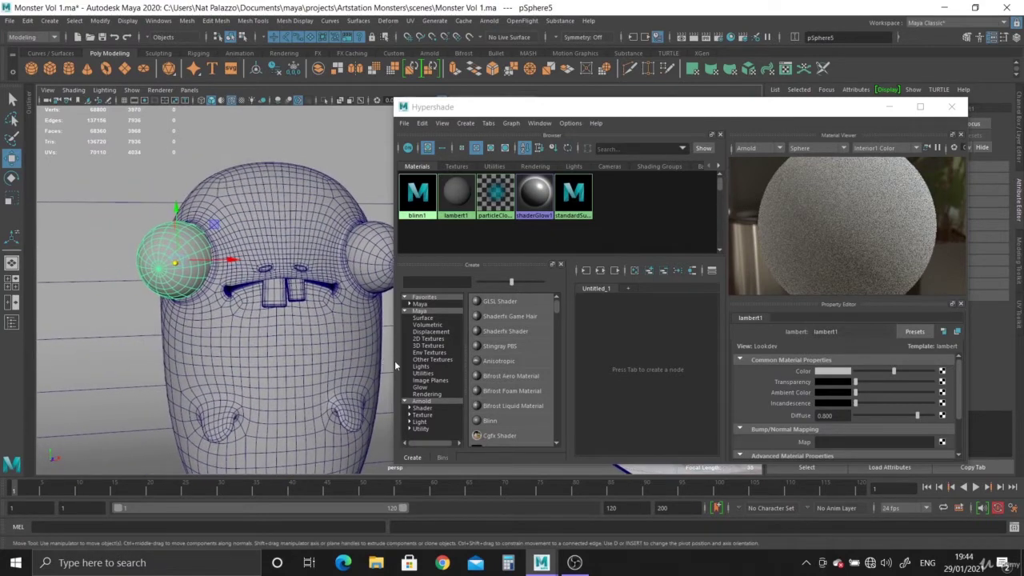
click(285, 398)
alt+middle_drag(294, 408, 291, 364)
alt+right_drag(280, 327, 292, 339)
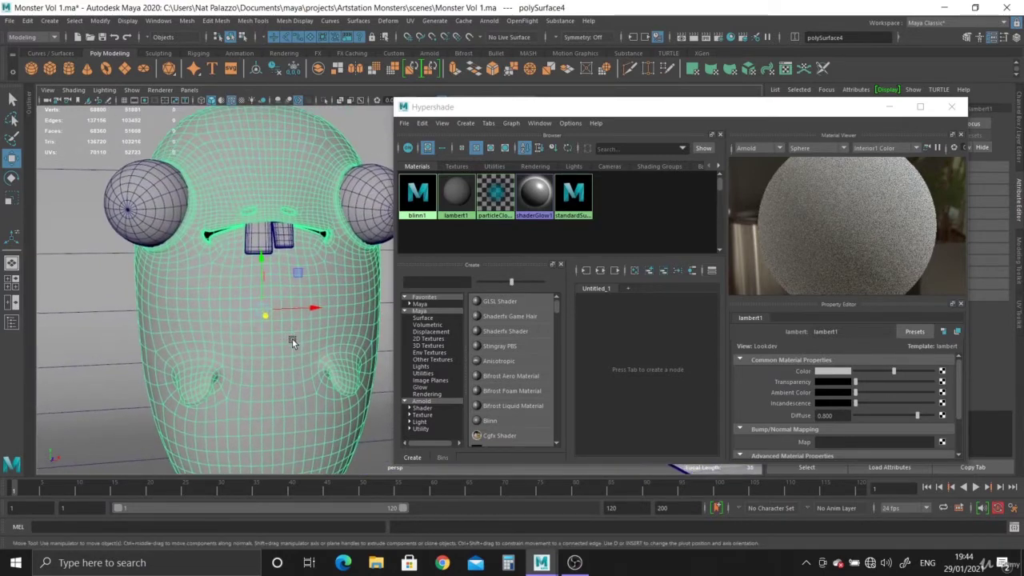
alt+middle_drag(292, 339, 270, 346)
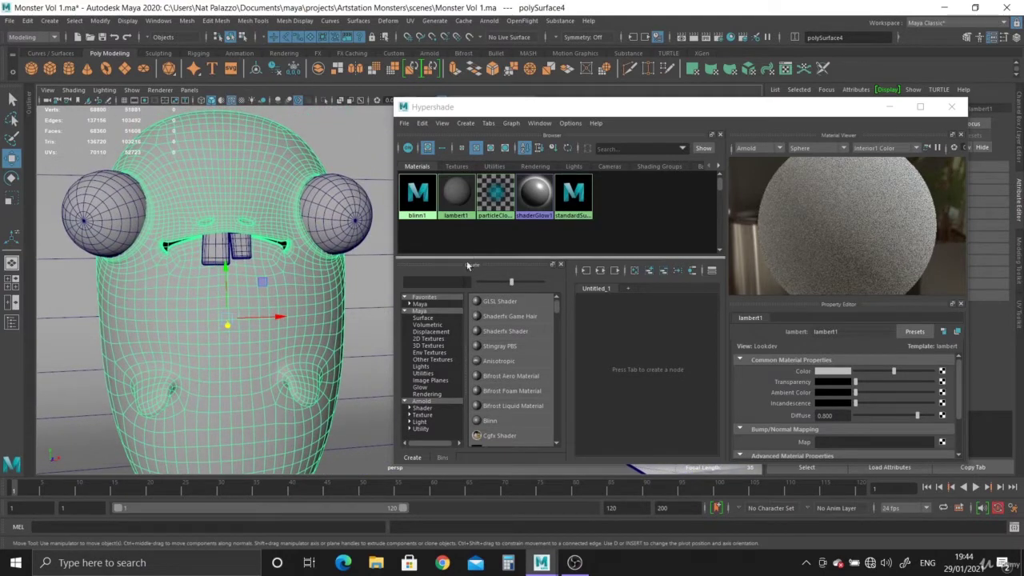
Step: Create an Arnold aiStandardSurface shader named right_eye_ai and assign it to the monster's right eye sphere
click(425, 409)
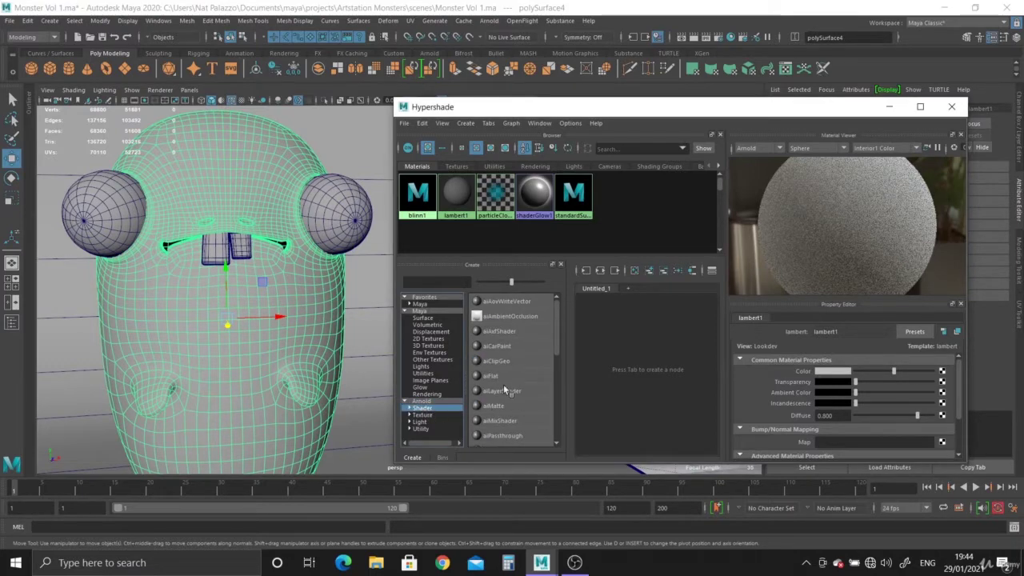
scroll(504, 389, down, 3)
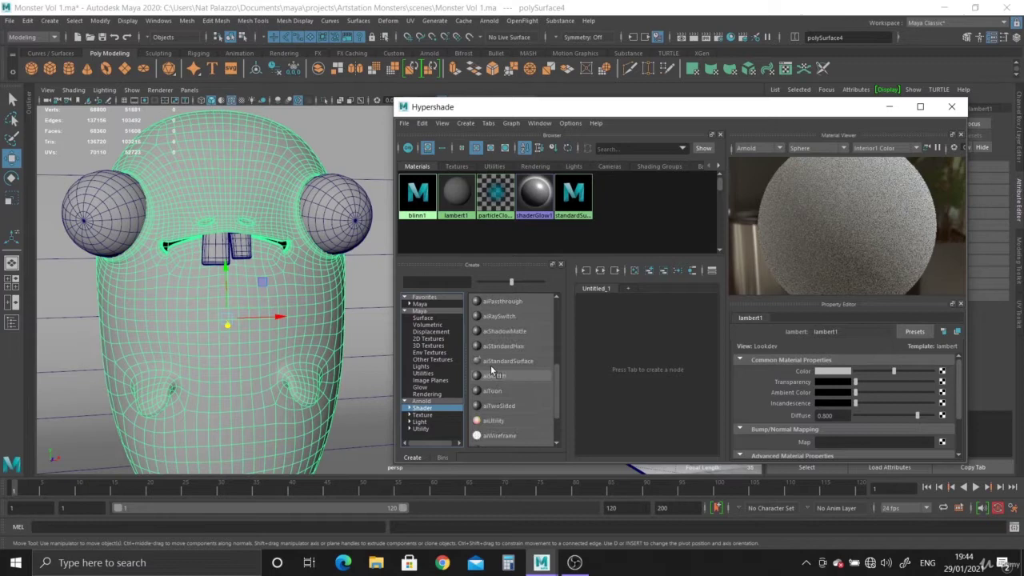
click(504, 362)
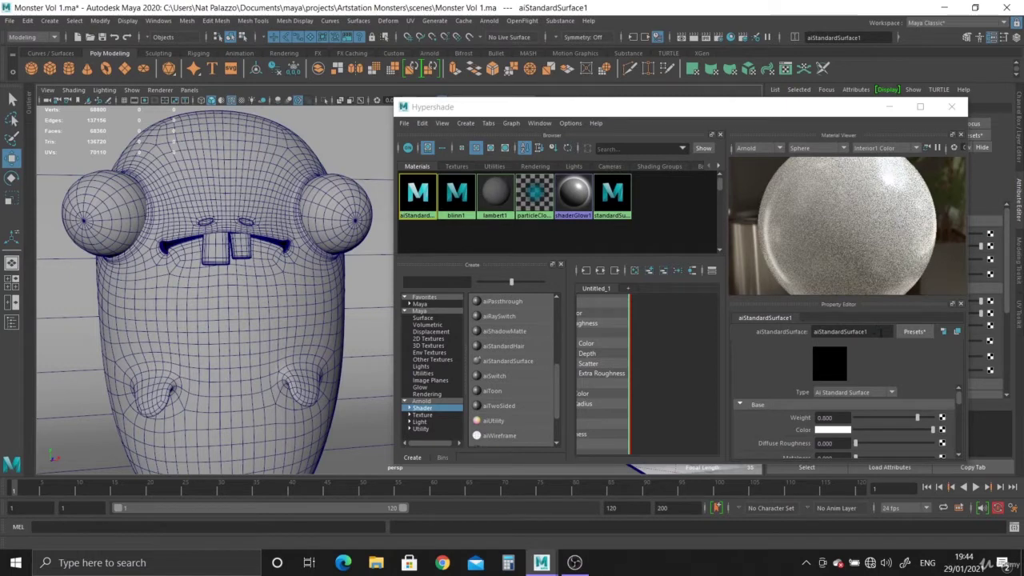
double_click(839, 331)
text(n)
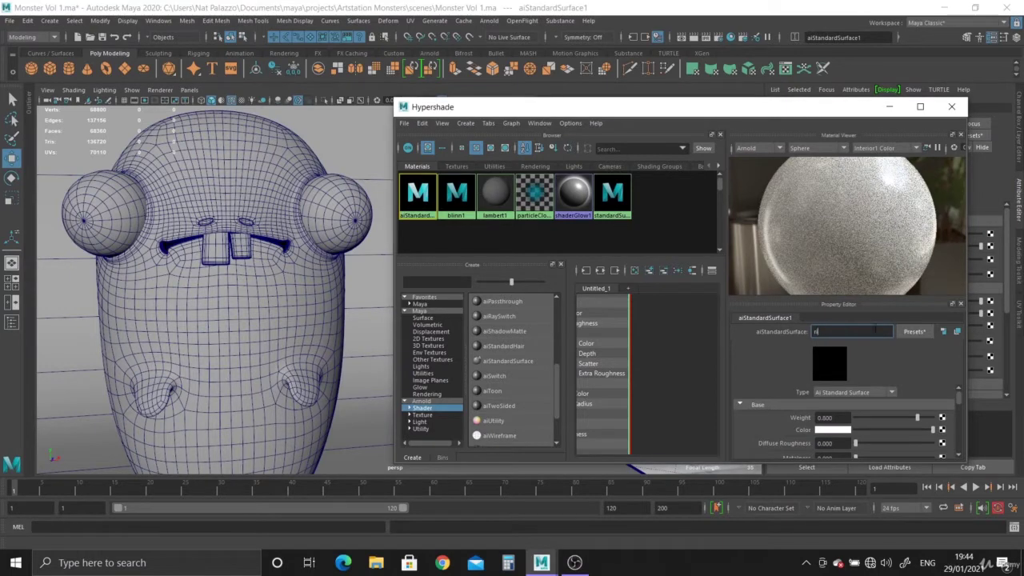
text(ight eye ai)
key(Return)
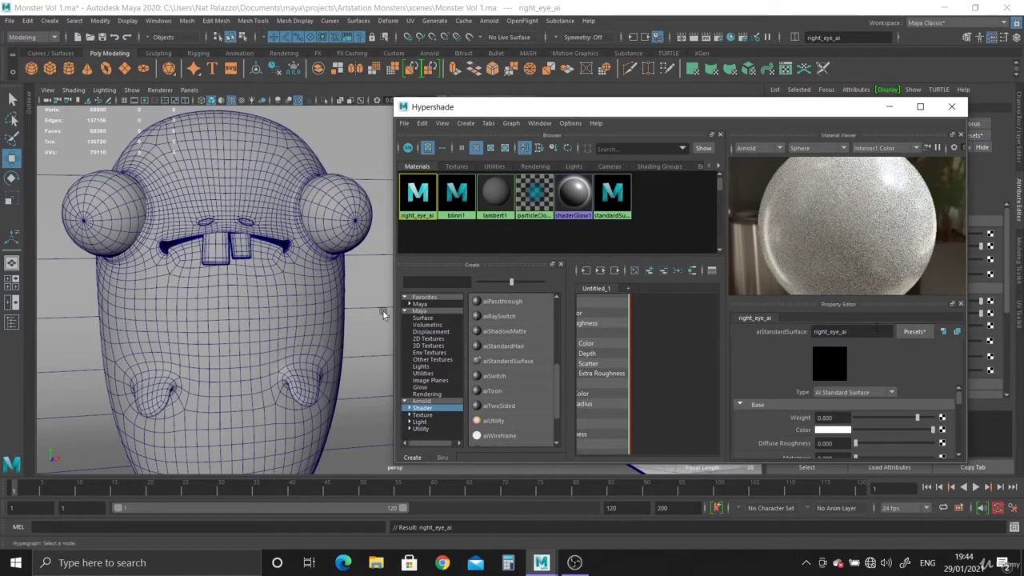
middle_drag(417, 201, 111, 220)
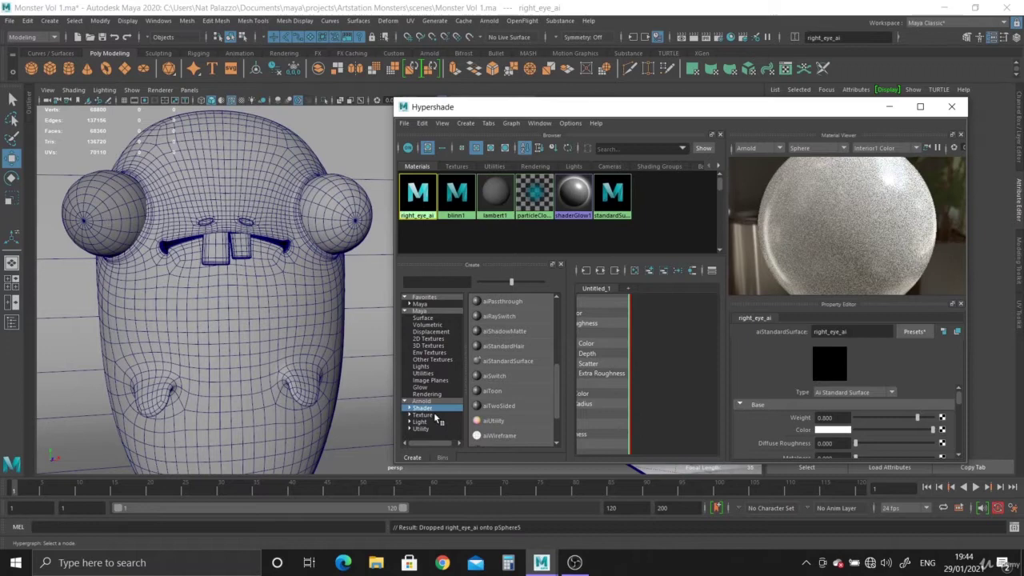
Step: Create an aiStandardSurface shader named left_eye_ai and assign it to the monster's left eye sphere
click(508, 360)
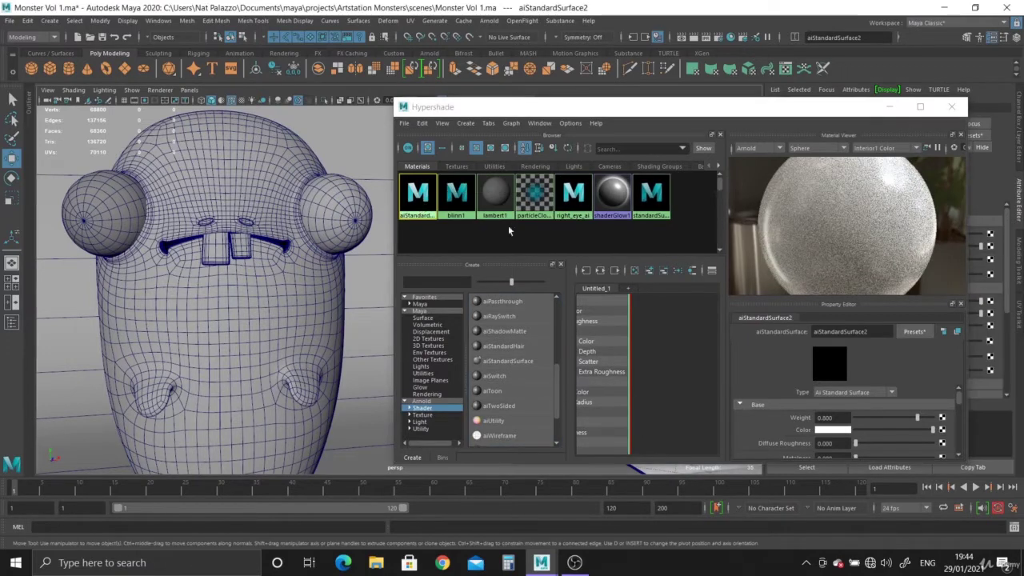
double_click(840, 331)
key(BackSpace)
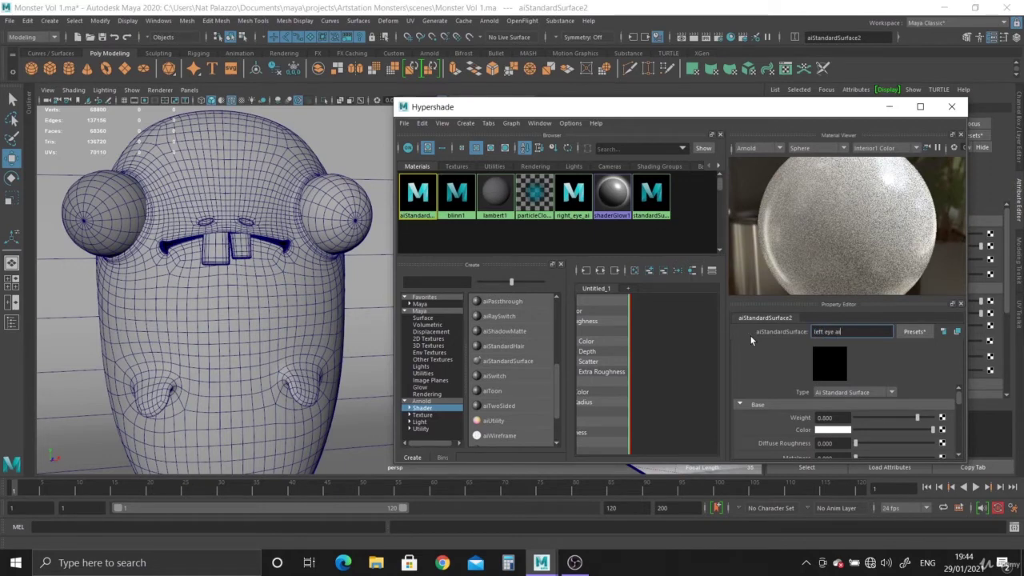
text(left_eye_ai)
key(Return)
middle_drag(415, 200, 336, 220)
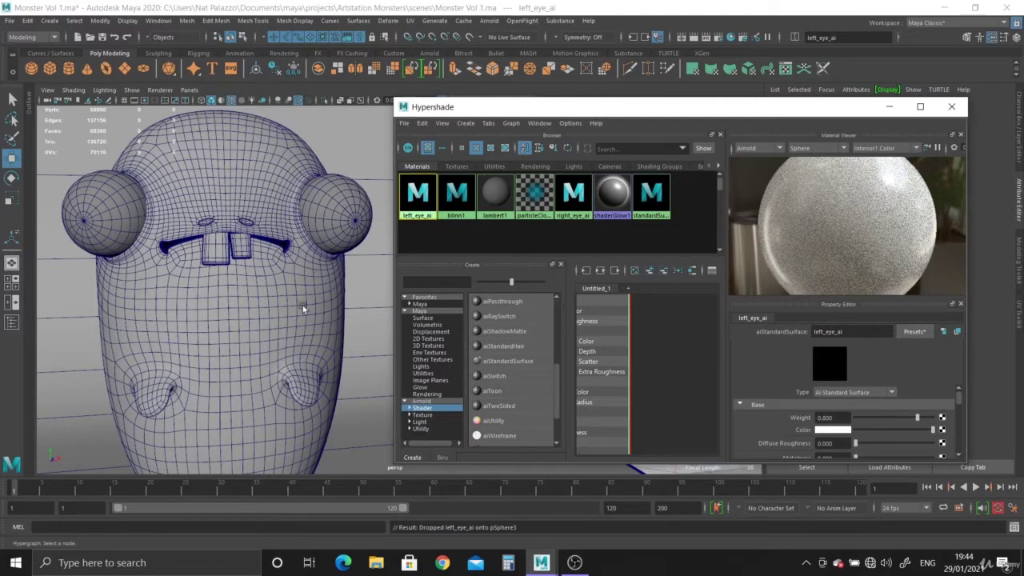
Step: Create an aiStandardSurface shader named big_tooth_ai and assign it to the larger tooth
click(507, 361)
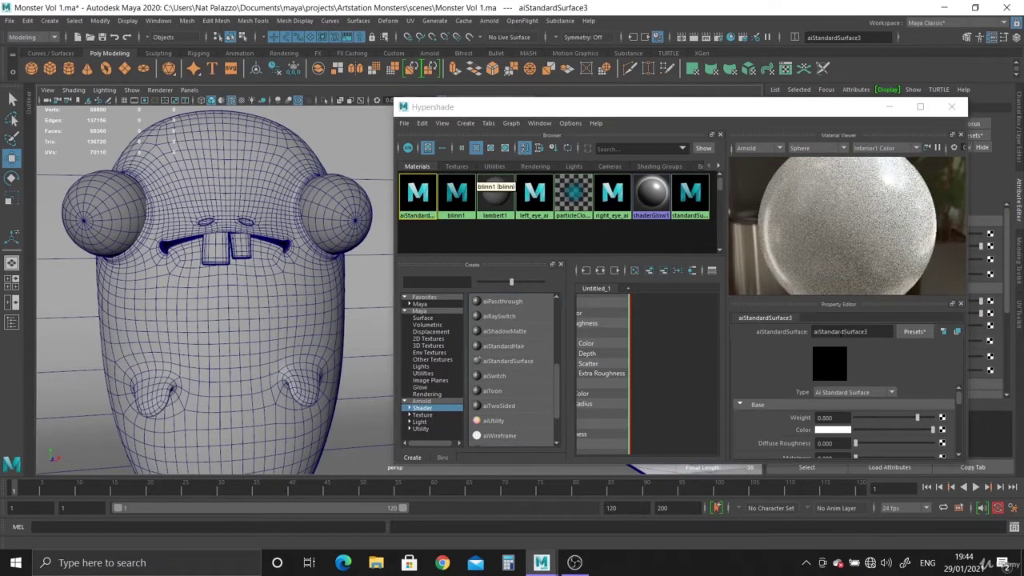
drag(869, 332, 788, 336)
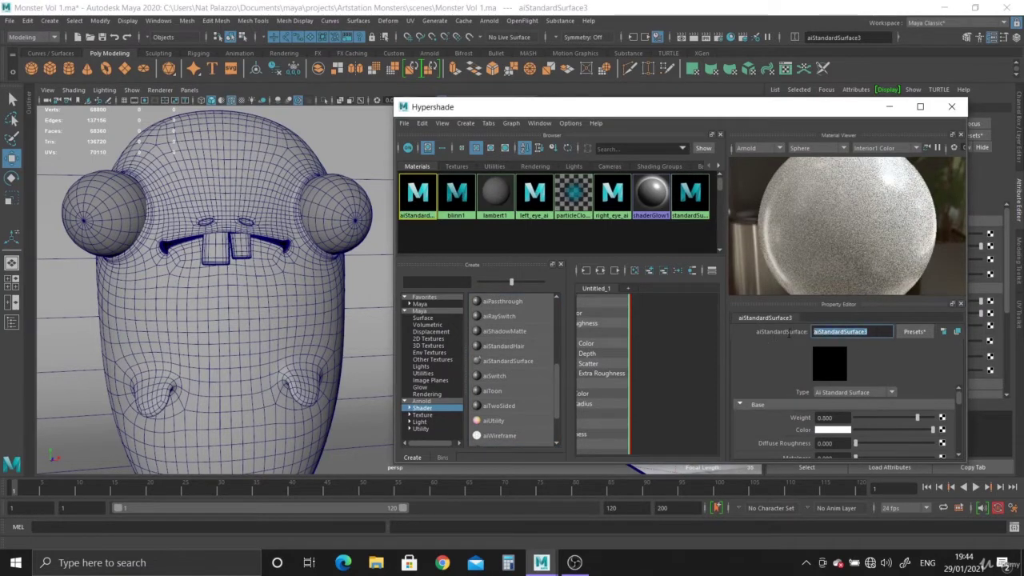
text(blg tooth ai)
key(Return)
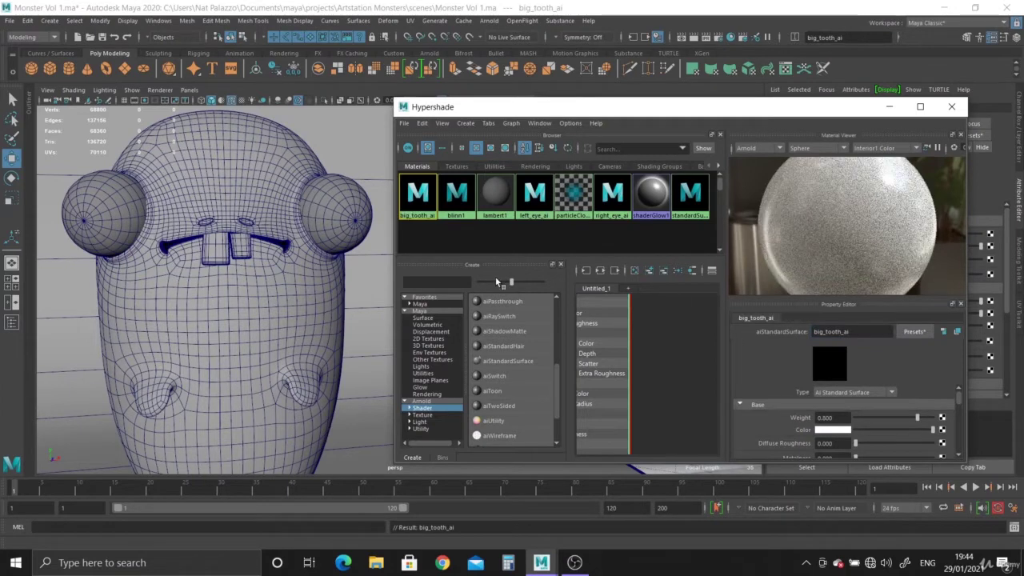
middle_drag(417, 200, 215, 248)
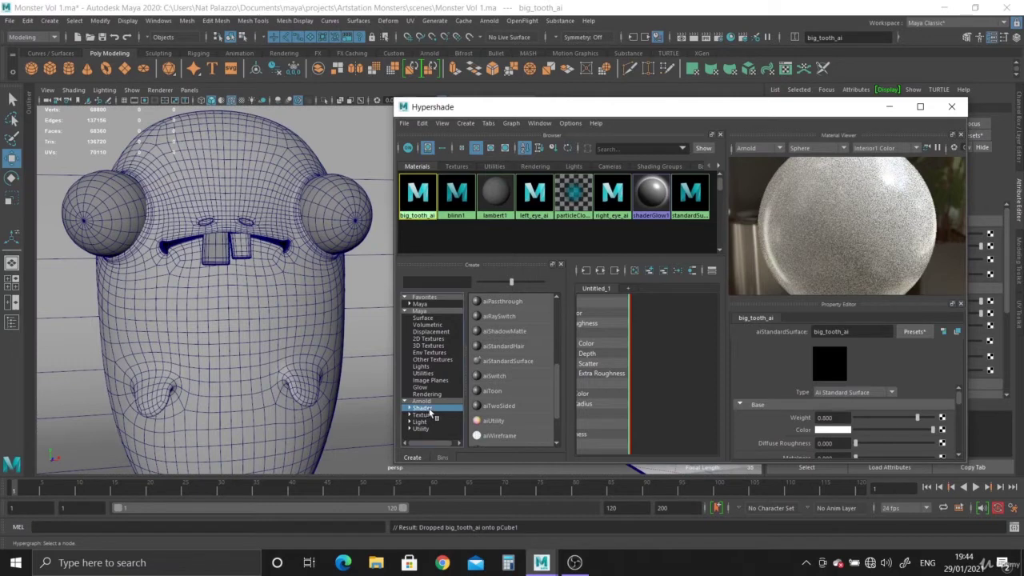
Step: Create an aiStandardSurface shader named small_tooth_ai and assign it to the smaller tooth
click(528, 365)
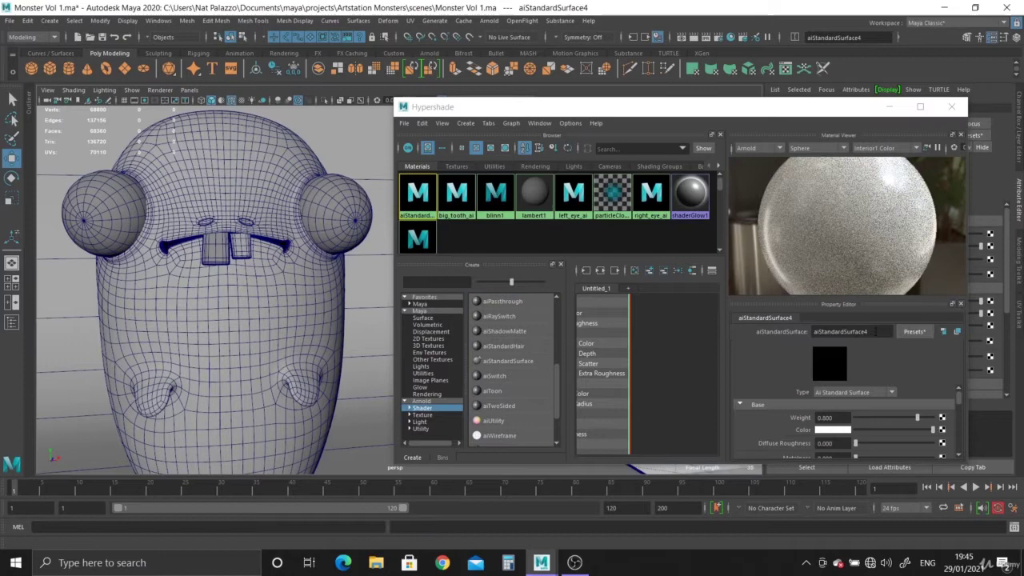
double_click(824, 332)
text(small to)
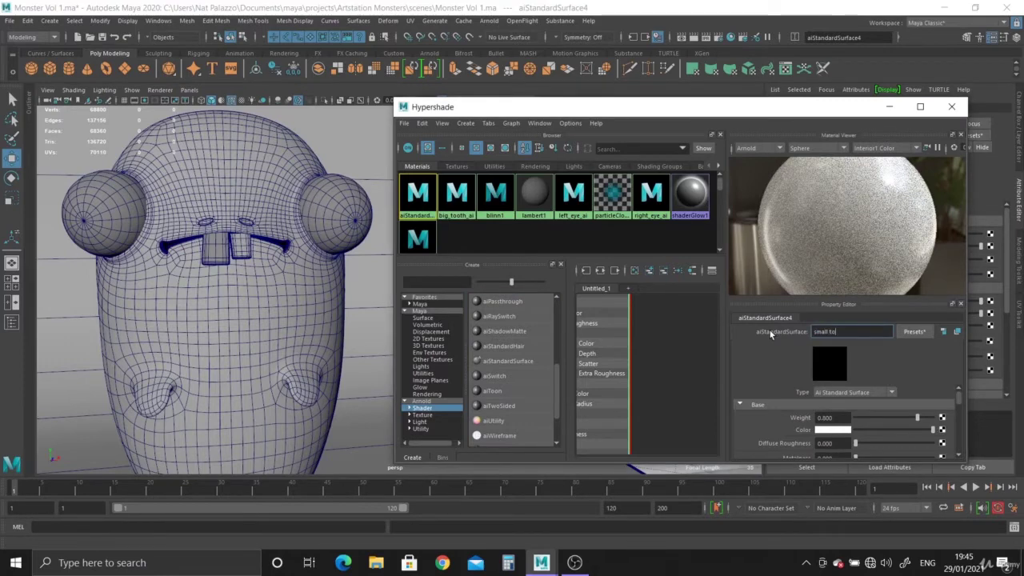
text(l_tooth_ai)
key(Return)
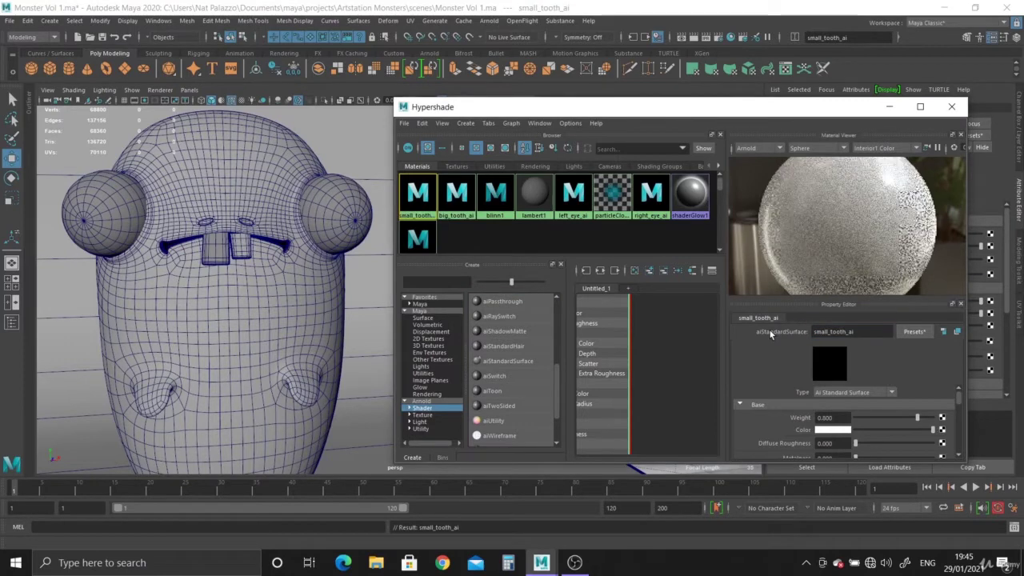
middle_drag(418, 192, 244, 248)
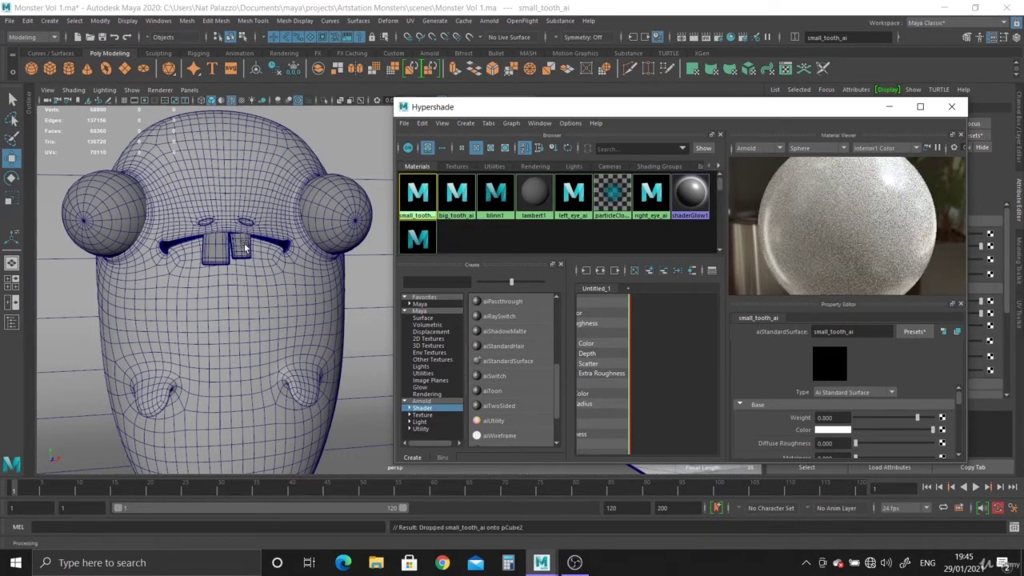
Step: Create another Arnold aiStandardSurface shader for the monster's body and select it in the material list
click(531, 365)
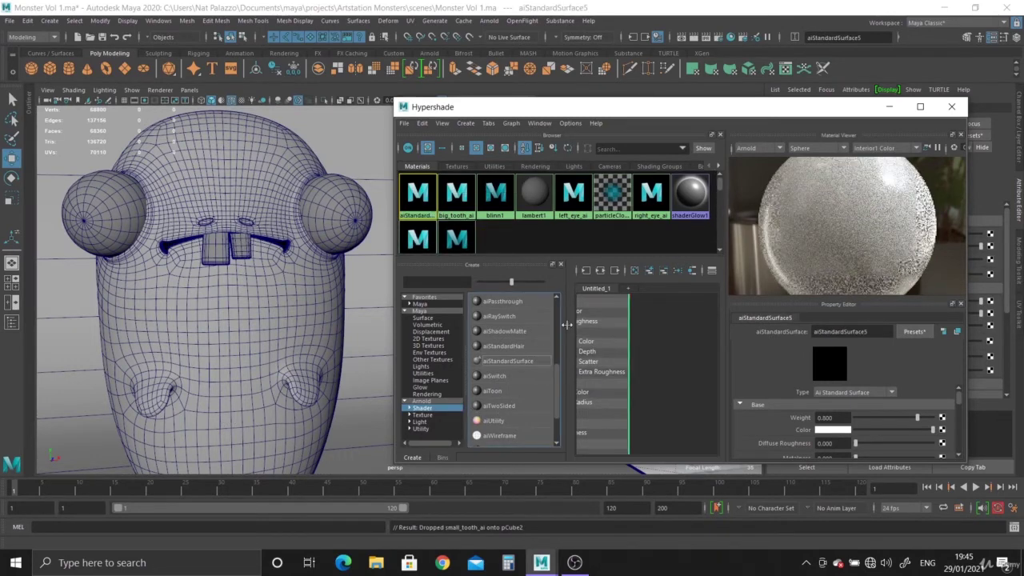
scroll(471, 226, down, 1)
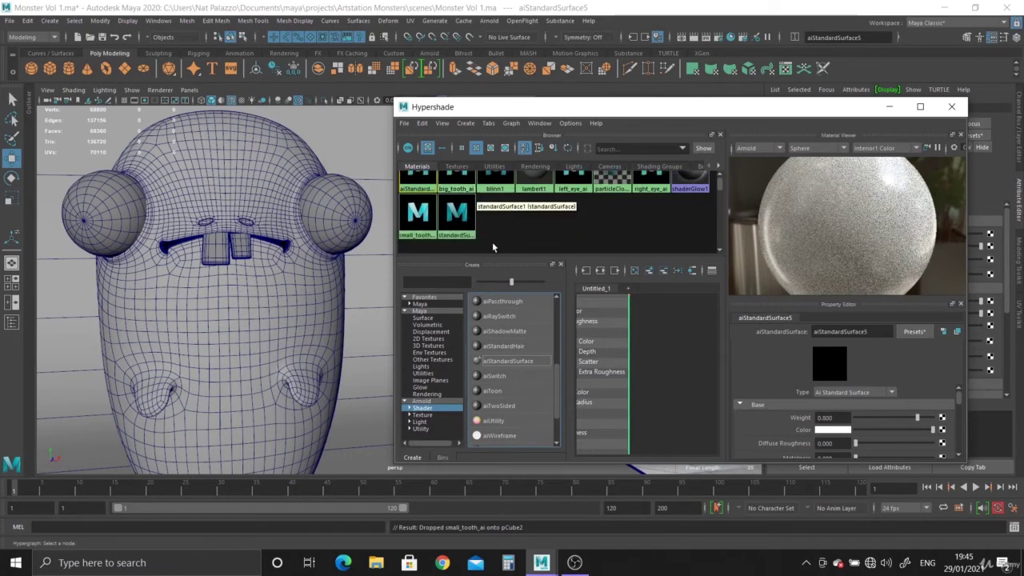
click(459, 228)
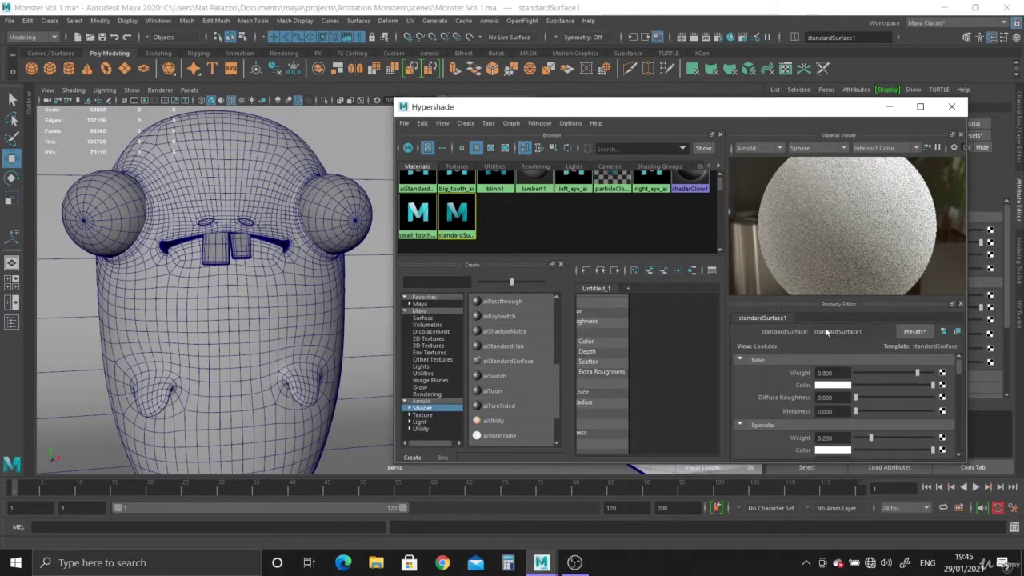
scroll(438, 231, up, 1)
scroll(435, 230, down, 1)
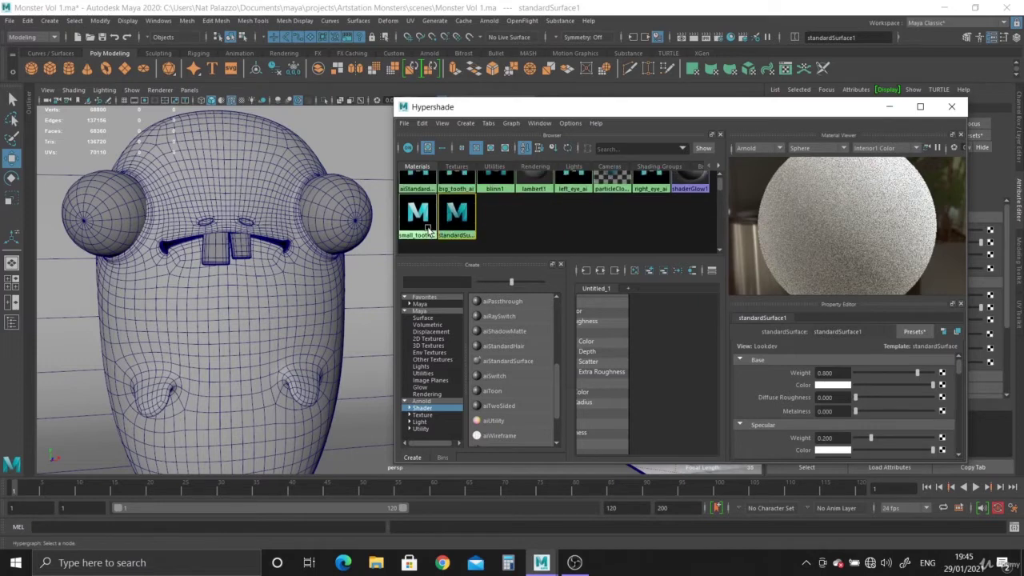
scroll(427, 230, up, 1)
click(418, 196)
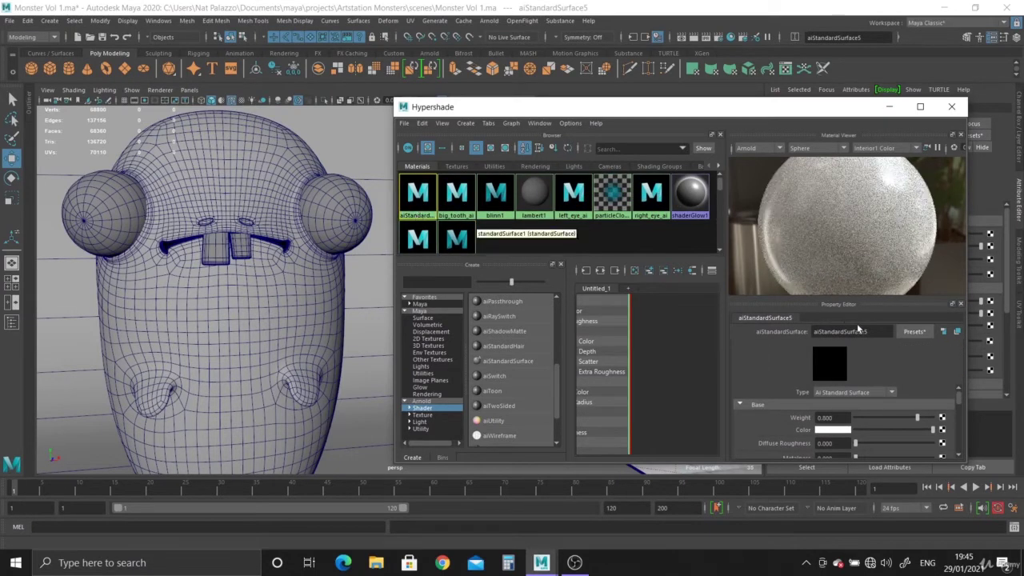
Step: Rename the new shader body_ai and assign it to the monster's body mesh
double_click(845, 330)
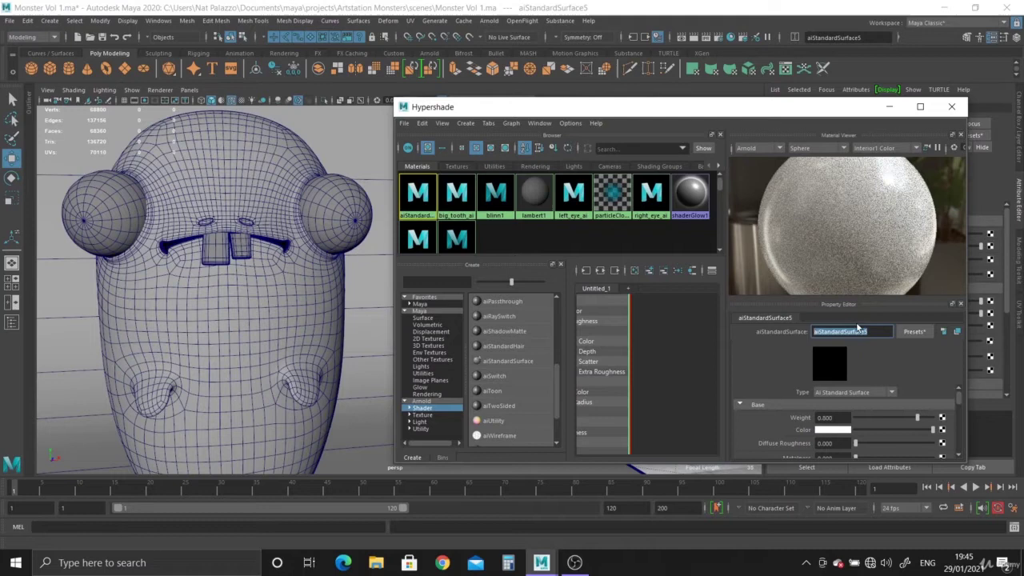
text(body_ai)
key(Return)
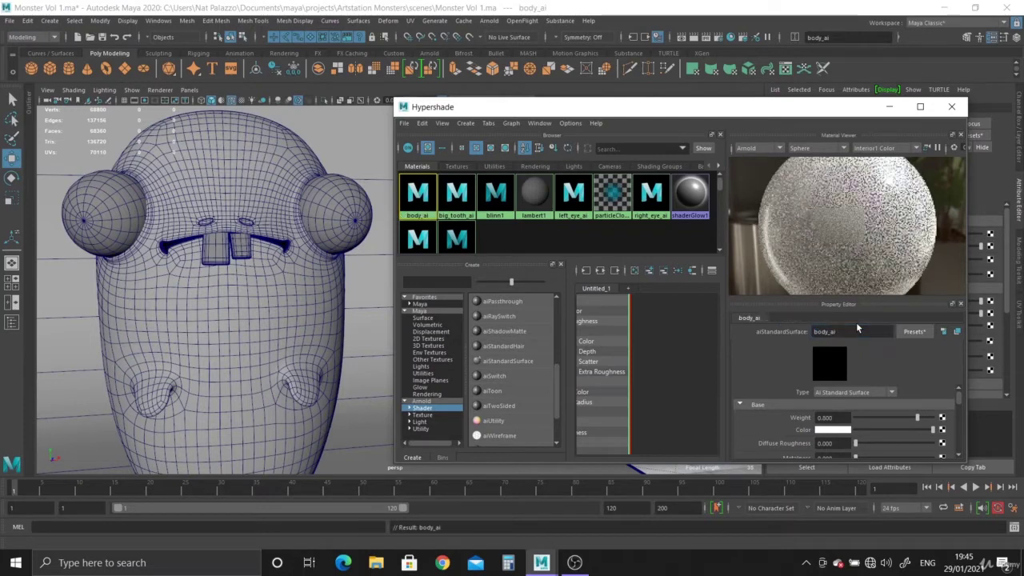
middle_drag(421, 207, 254, 332)
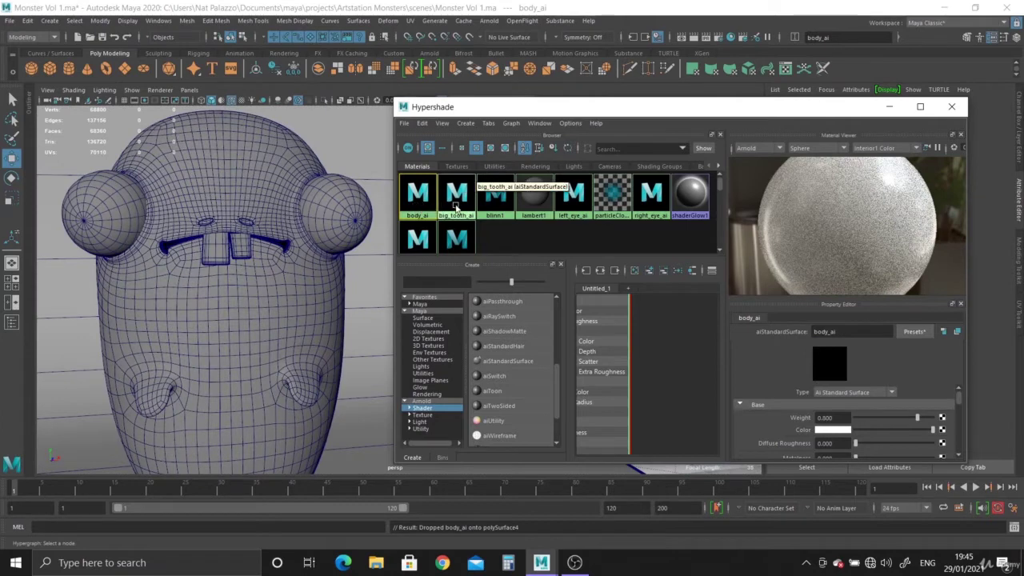
Step: Select the objects that use the big_tooth_ai material to check its assignment
click(457, 204)
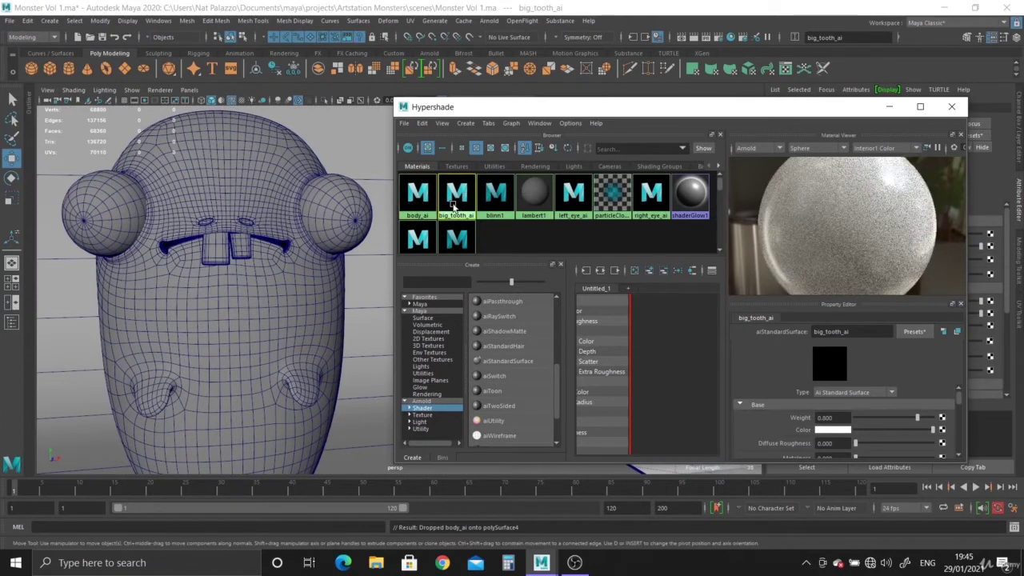
right_click(454, 206)
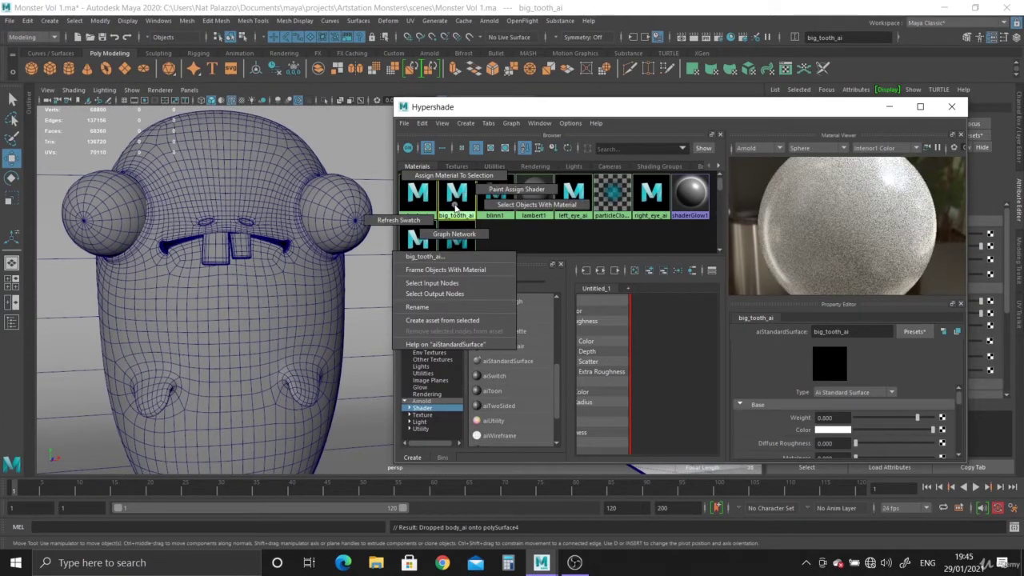
click(516, 206)
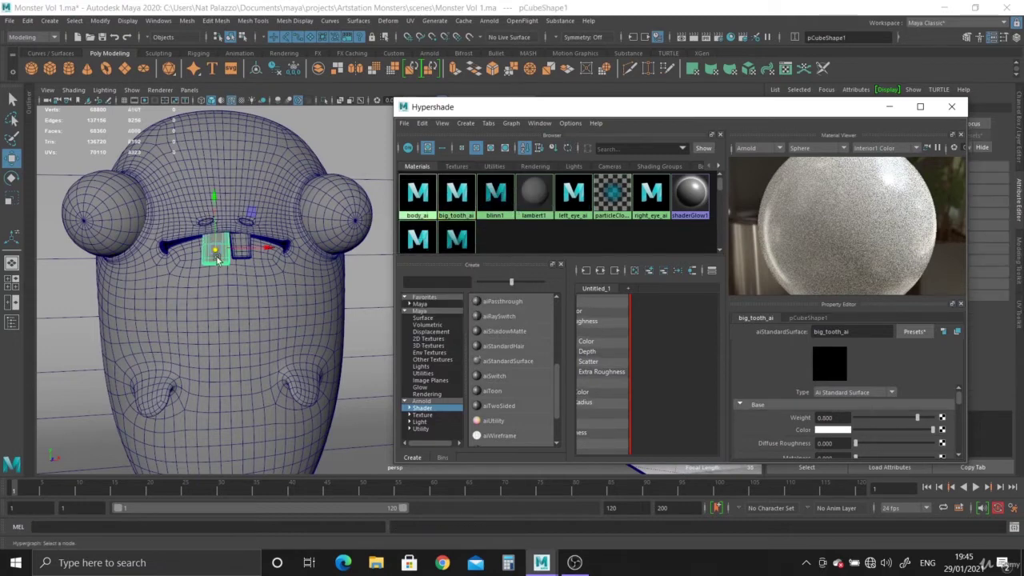
Step: Review the body, tooth and eye shaders one by one in the material list, then close the Hypershade
click(426, 201)
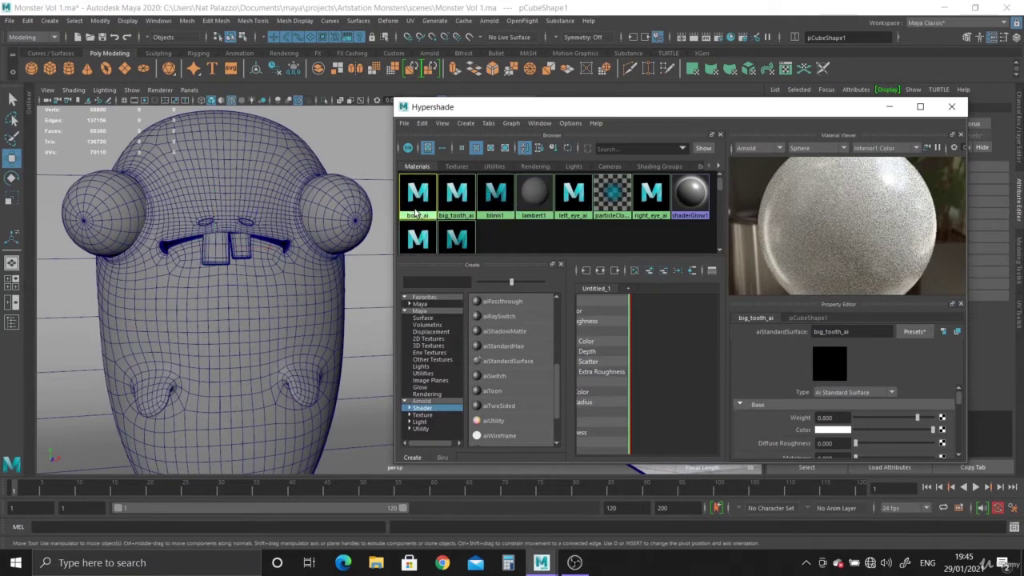
click(456, 212)
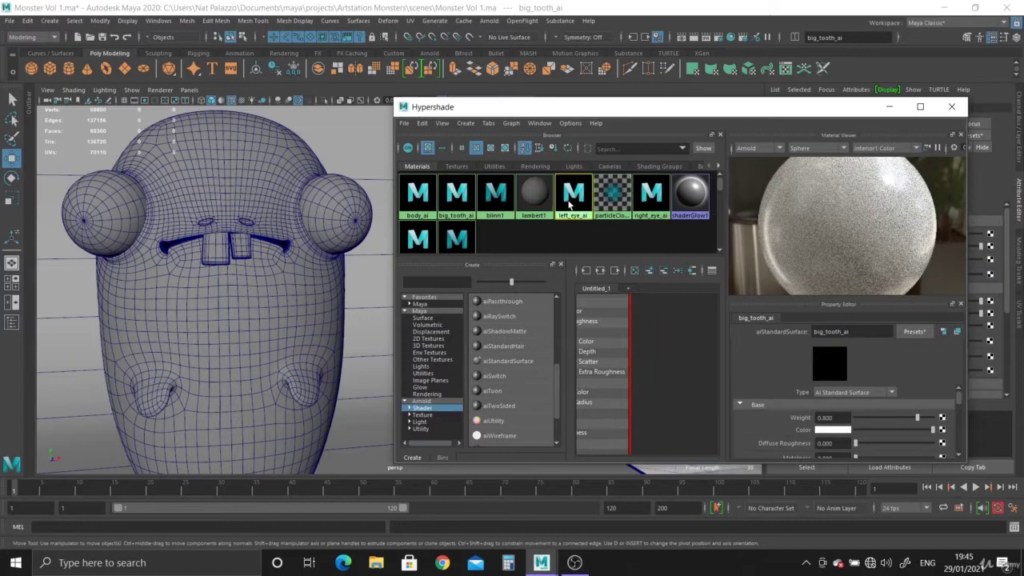
click(572, 195)
click(651, 195)
scroll(608, 216, down, 1)
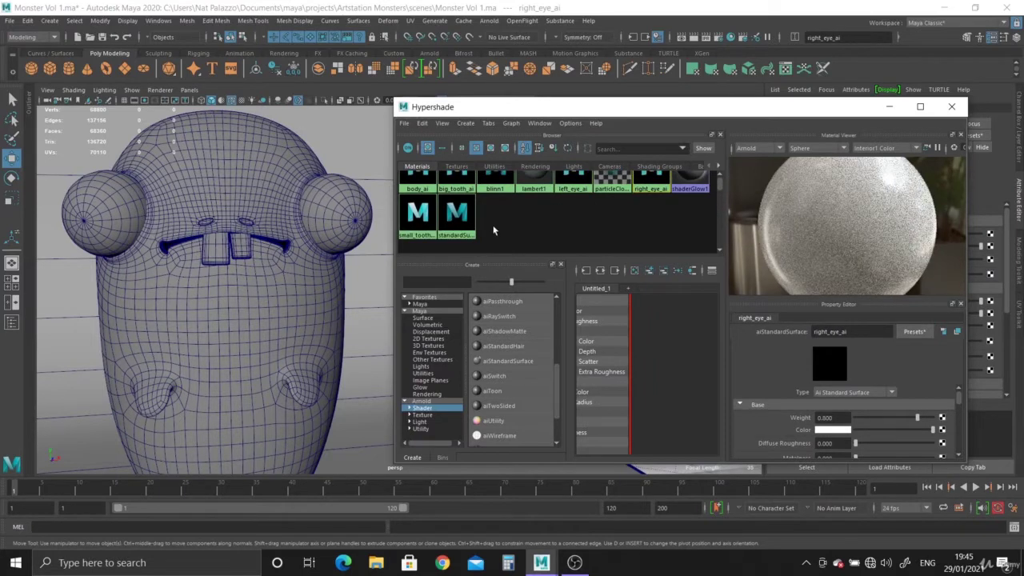
click(422, 224)
scroll(501, 244, up, 1)
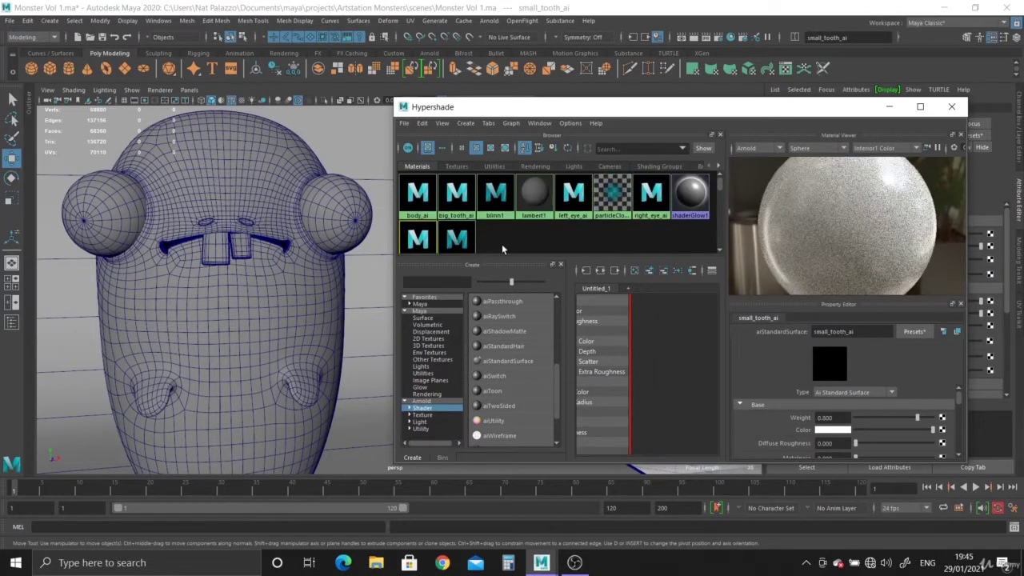
click(417, 194)
click(573, 194)
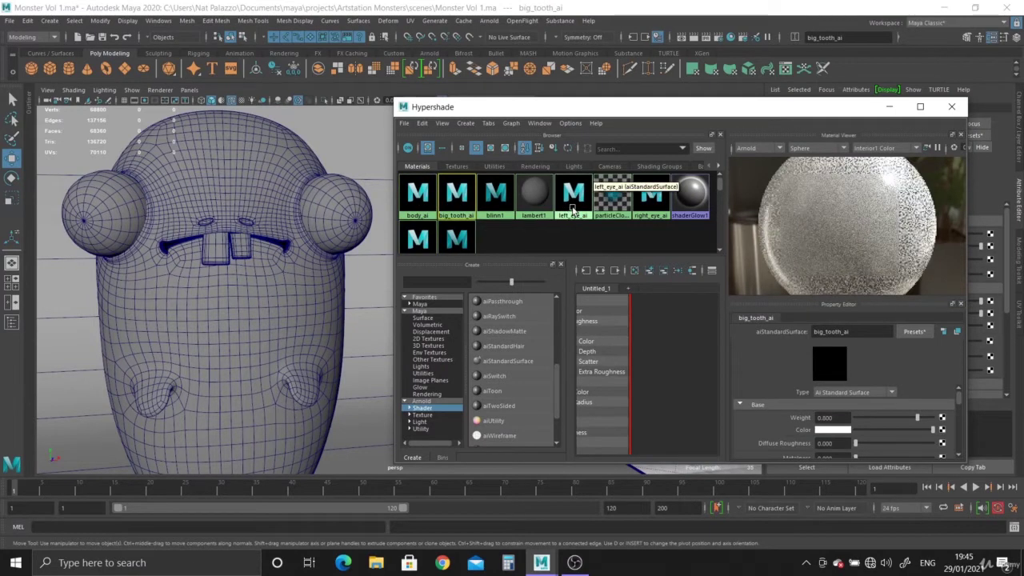
scroll(654, 204, down, 1)
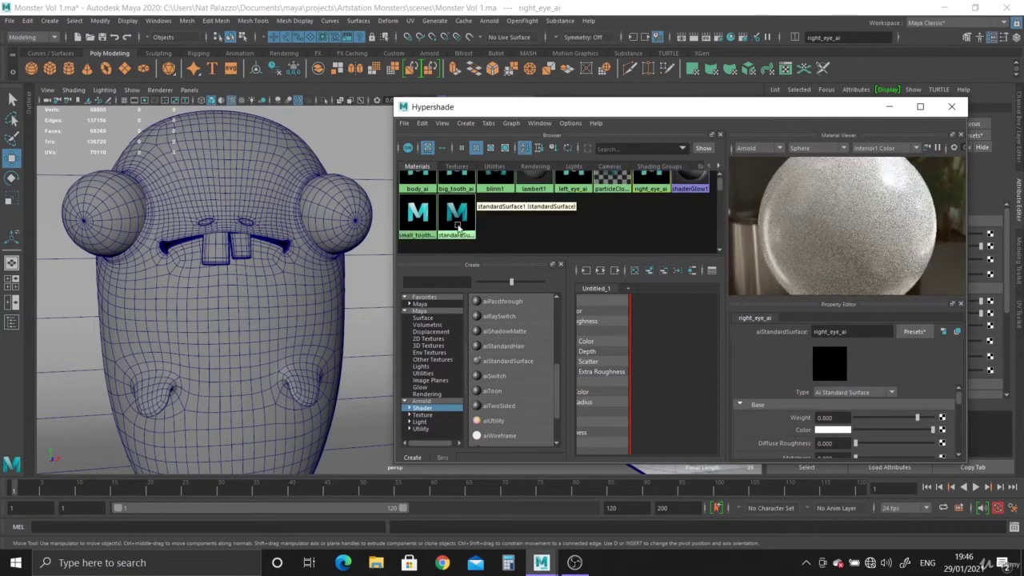
click(418, 212)
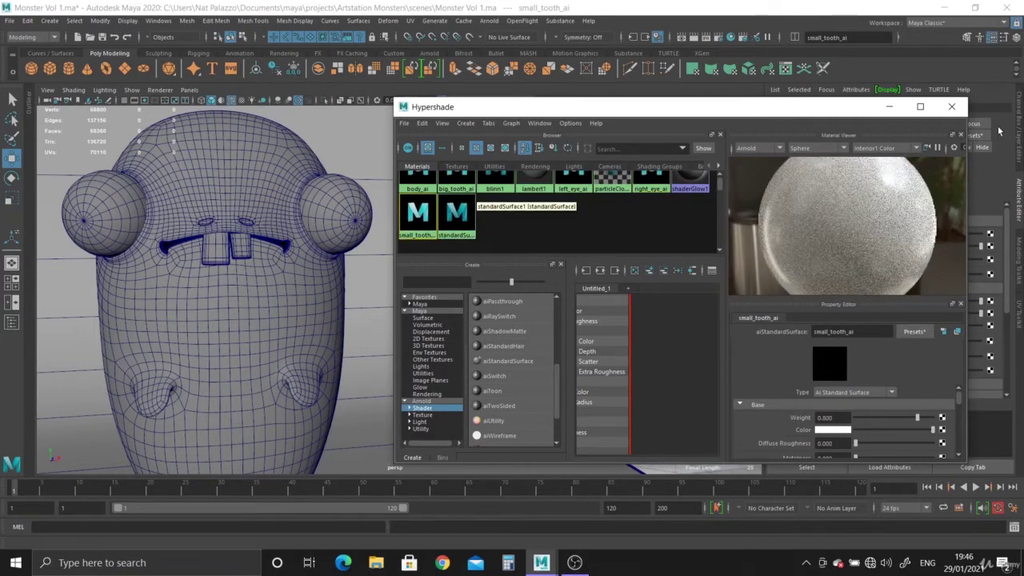
click(951, 107)
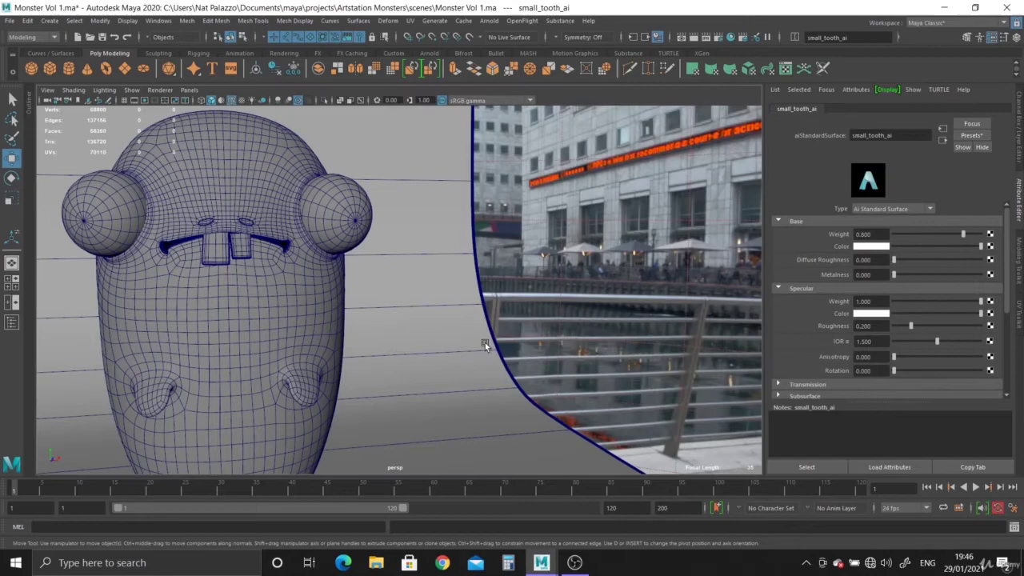
Step: Reopen the Hypershade and create an Arnold aiStandardSurface shader for the curved background mesh
alt+right_drag(485, 342, 386, 311)
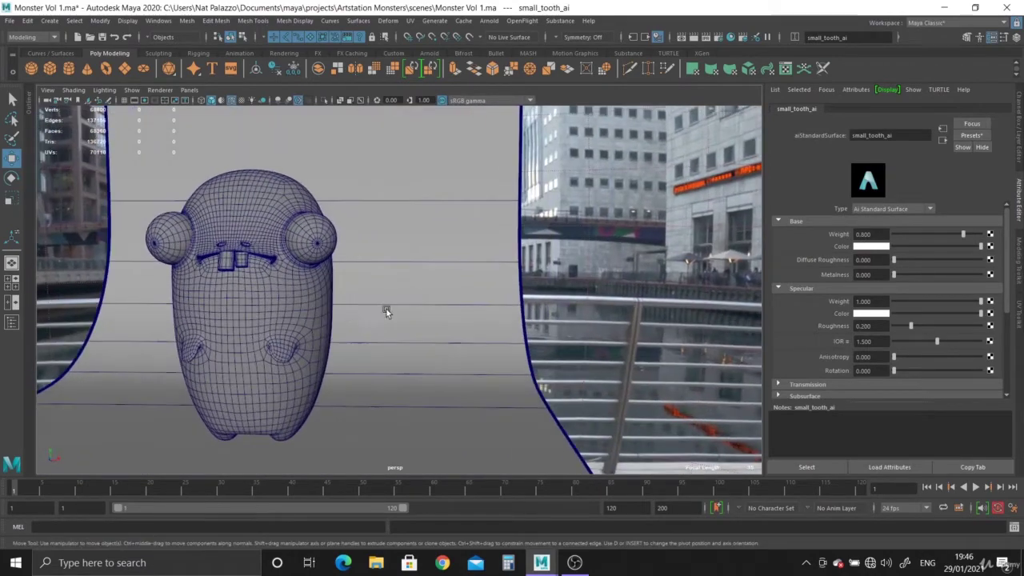
click(420, 300)
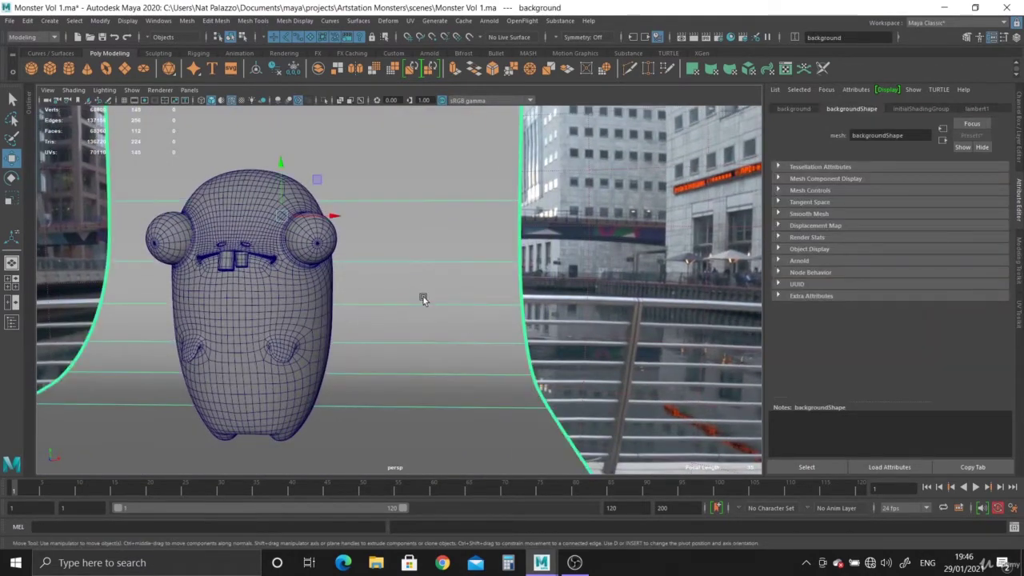
click(730, 37)
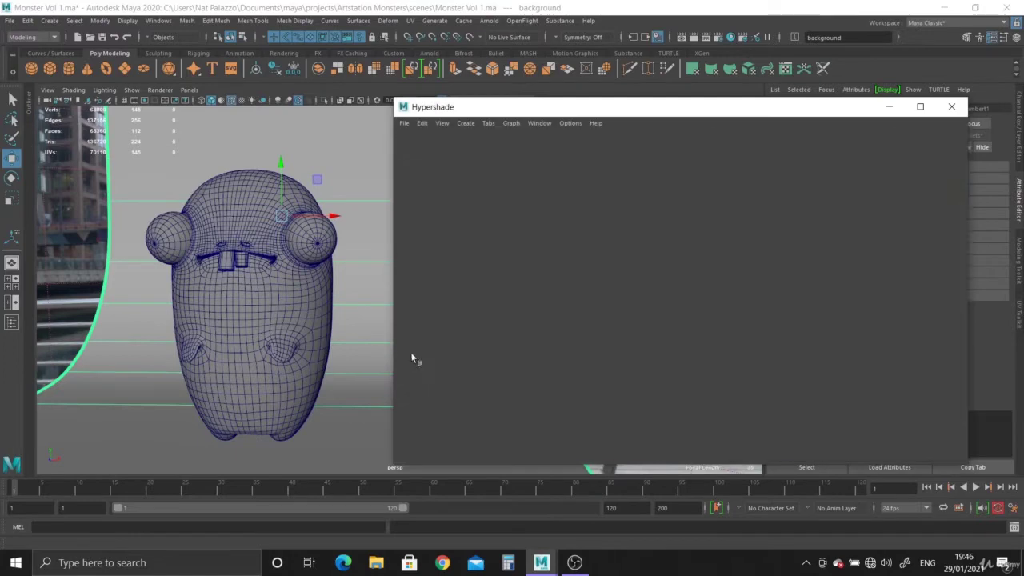
click(421, 408)
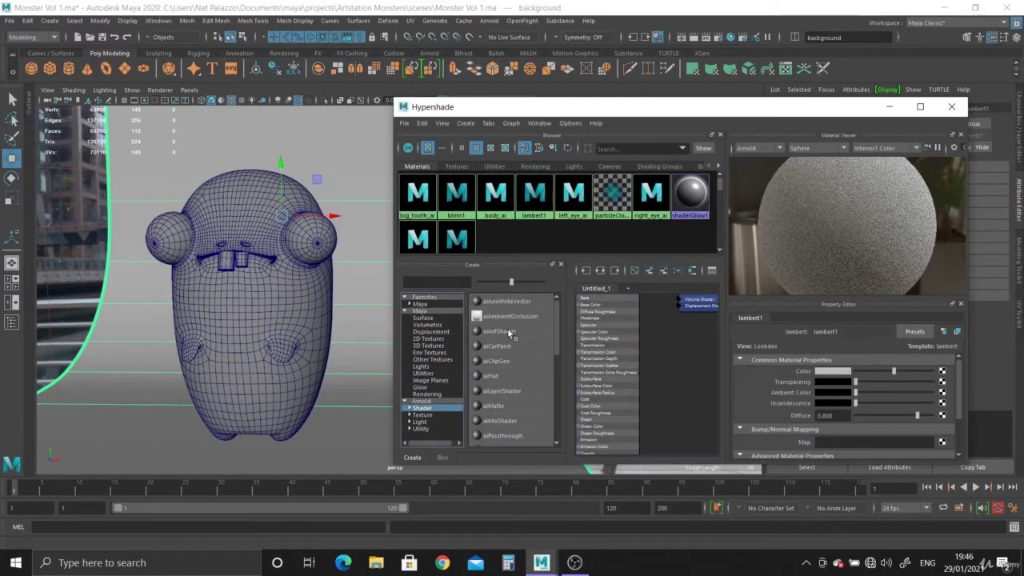
scroll(522, 342, down, 1)
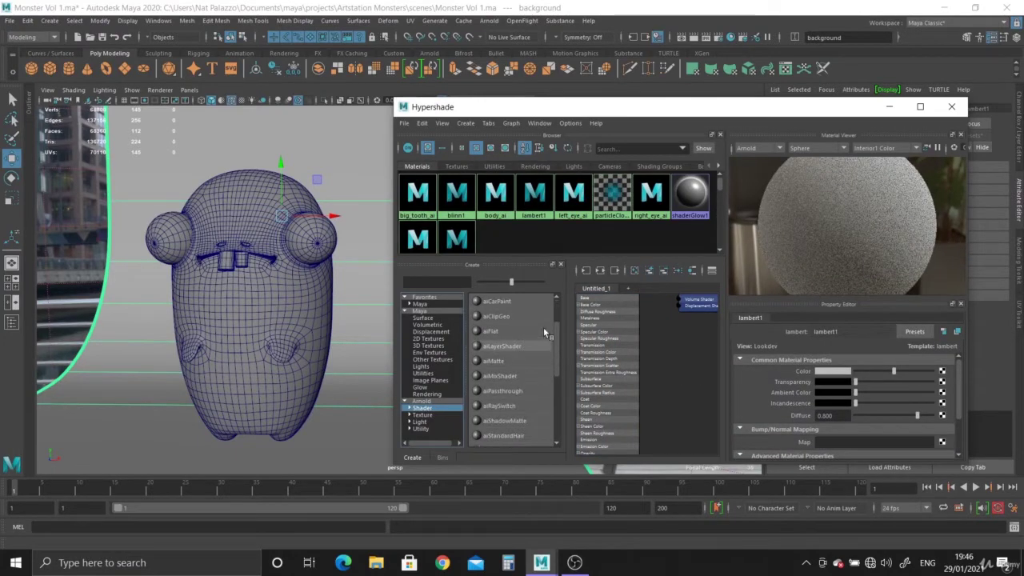
scroll(544, 331, down, 1)
click(528, 404)
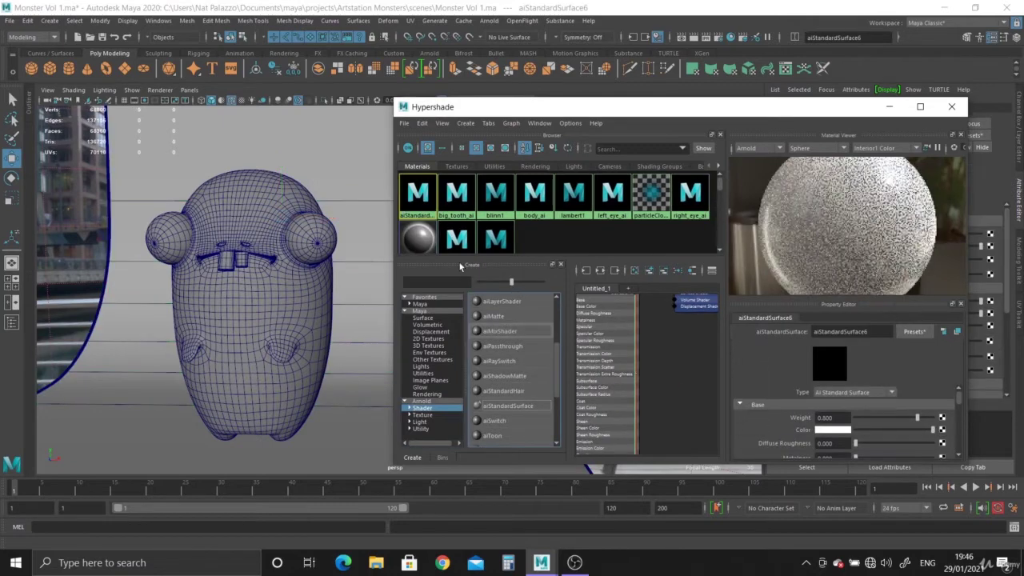
Step: Rename the new shader background_ai, assign it to the background mesh and close the Hypershade
double_click(848, 331)
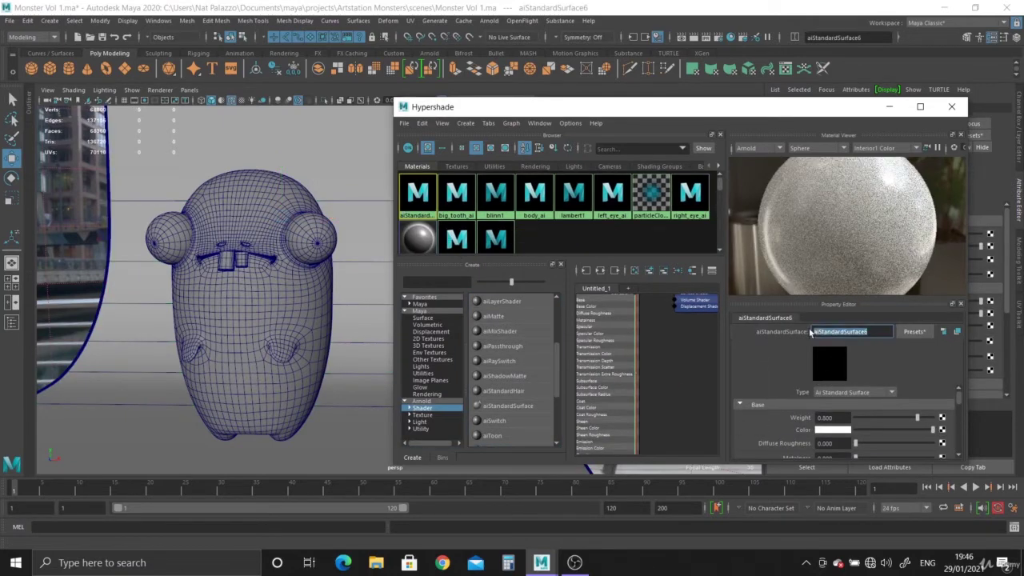
text(background_ai)
key(Return)
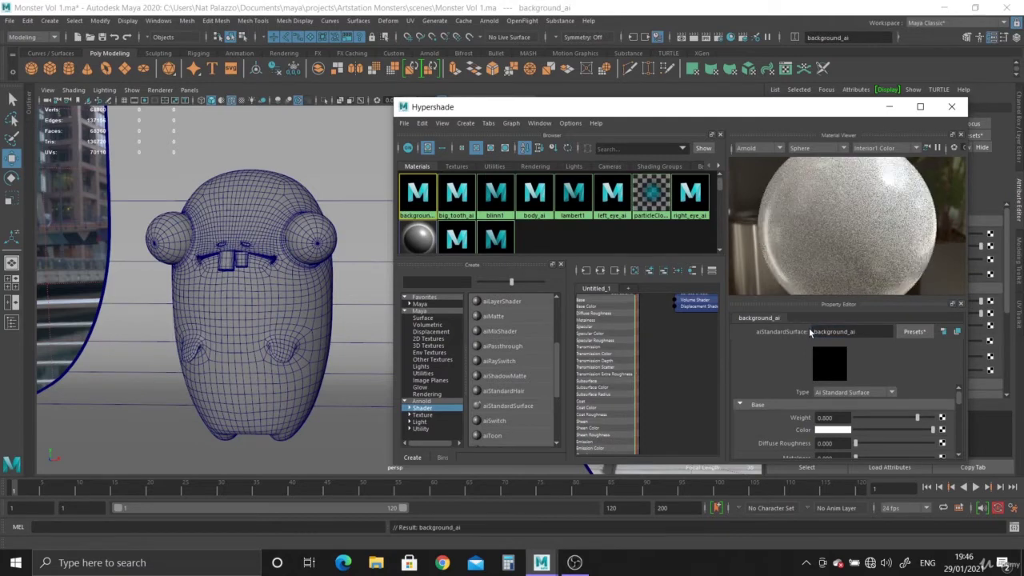
middle_drag(421, 192, 368, 183)
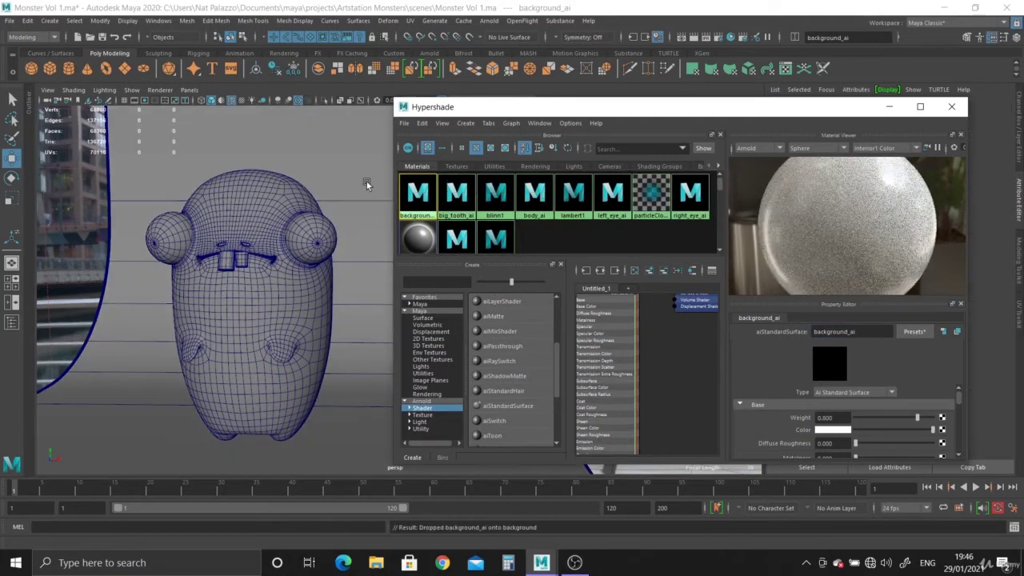
click(951, 107)
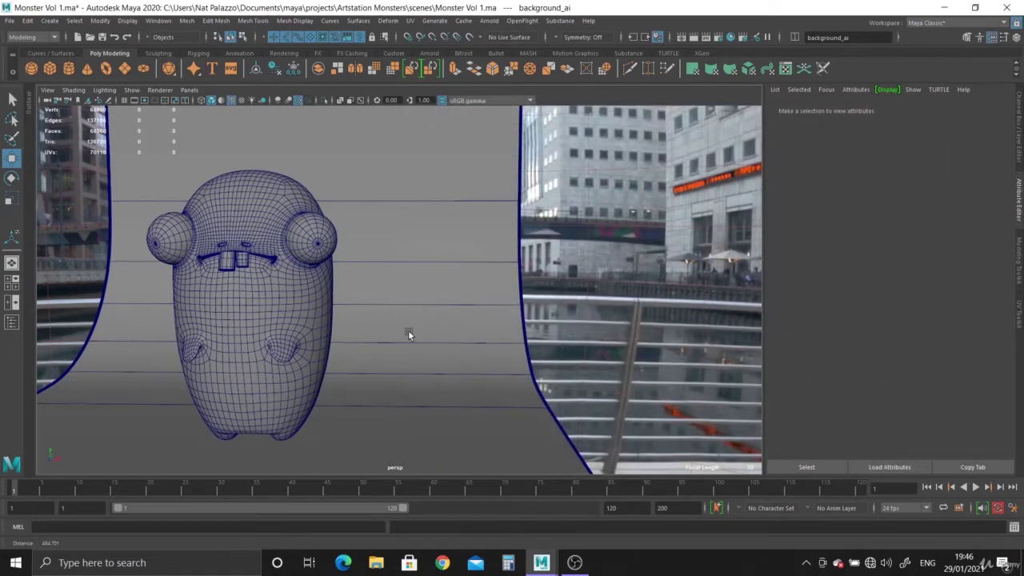
Step: Switch to the four-view layout and open the Arnold RenderView for the camera's render
scroll(478, 289, down, 3)
key(space)
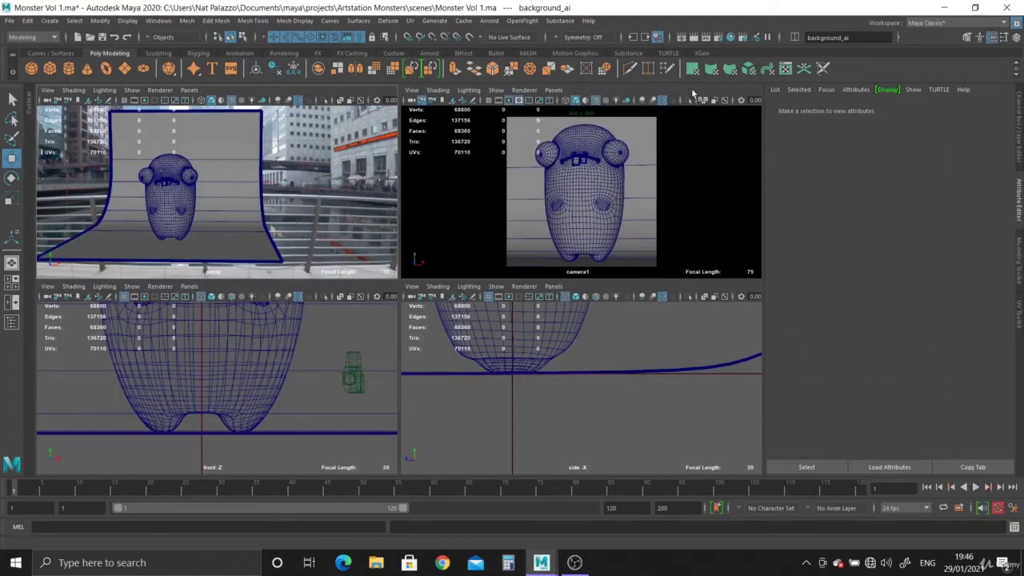
click(487, 23)
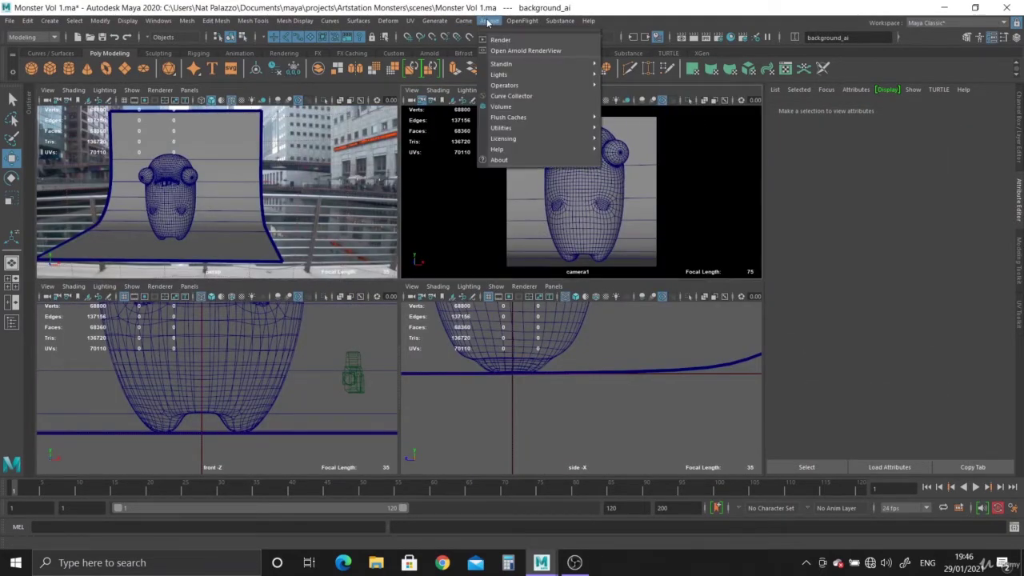
click(520, 49)
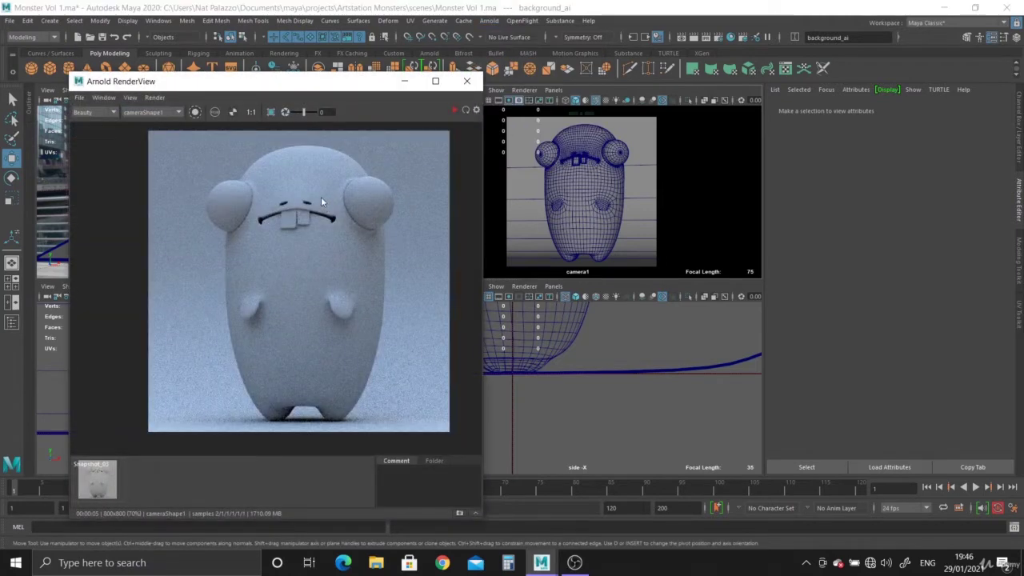
Step: Store a snapshot of the current render and compare it with the re-rendered image using the new shaders
click(459, 512)
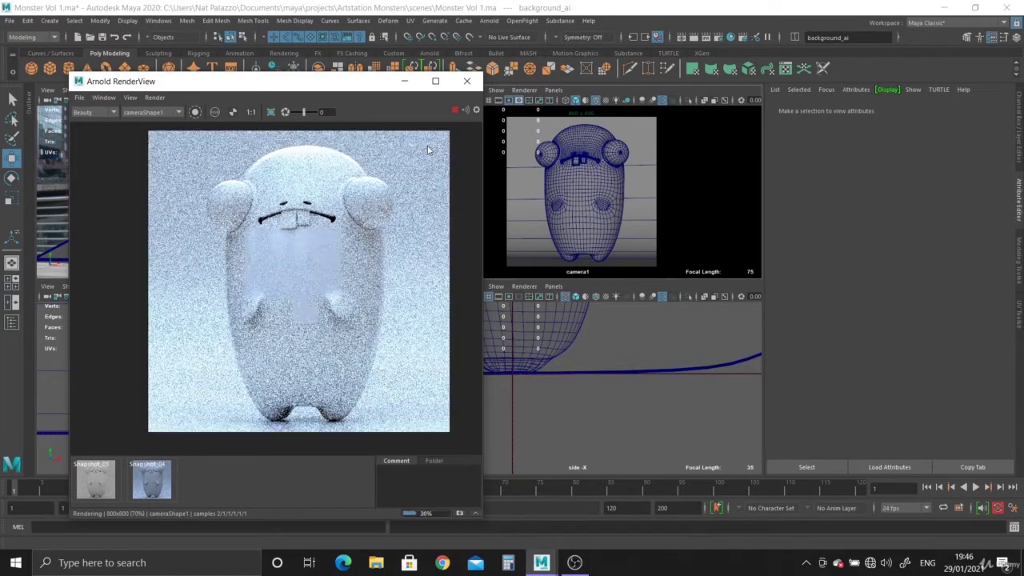
click(154, 484)
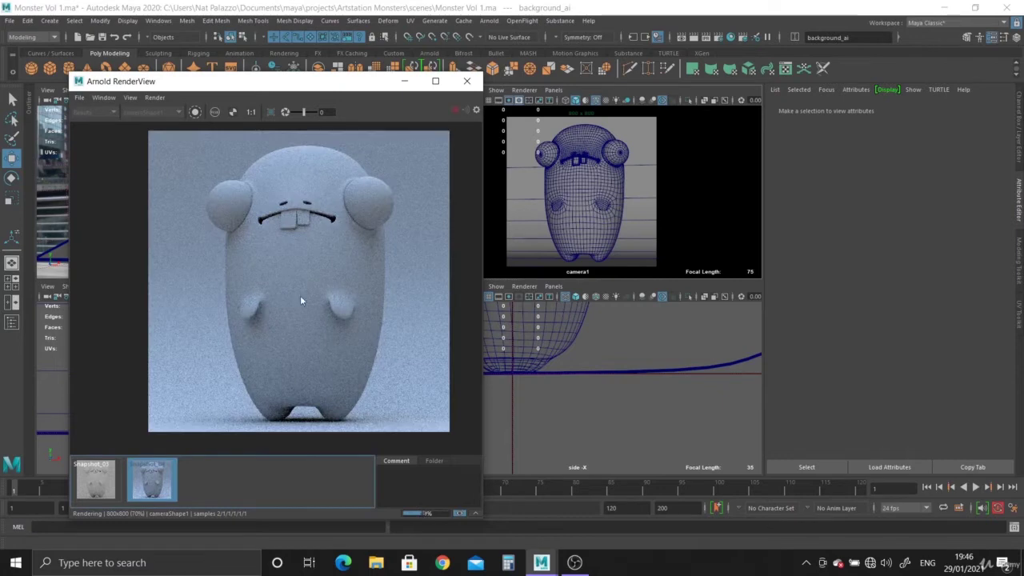
click(161, 480)
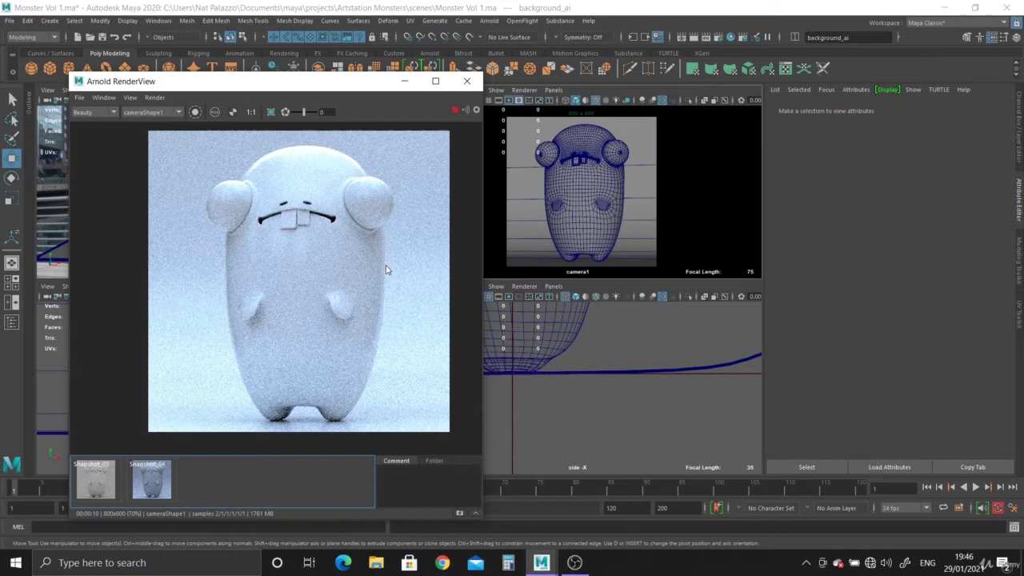
Step: Set the background mesh's background_ai shader to base weight 1.000 and specular roughness 1.000
click(640, 196)
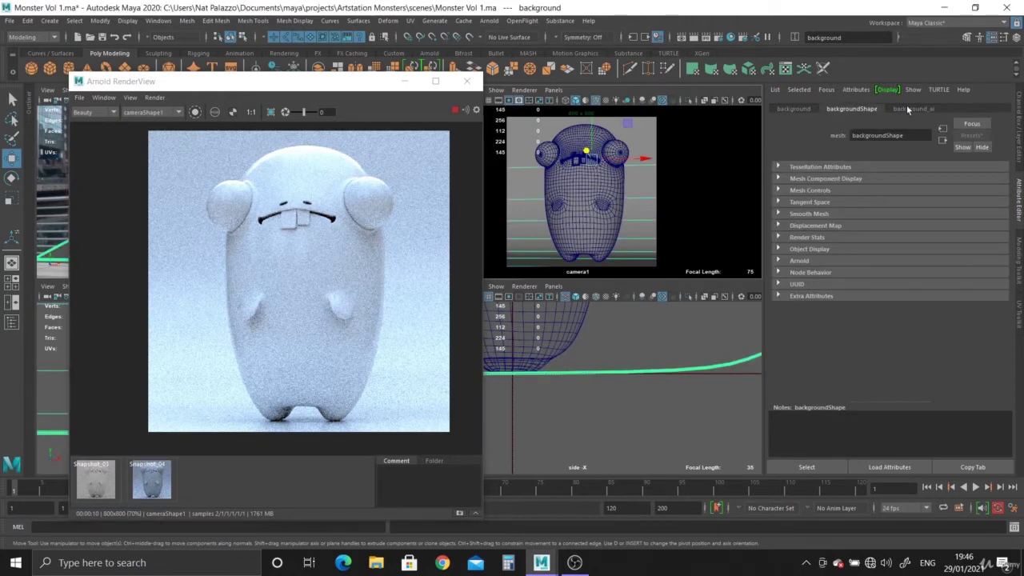
click(909, 109)
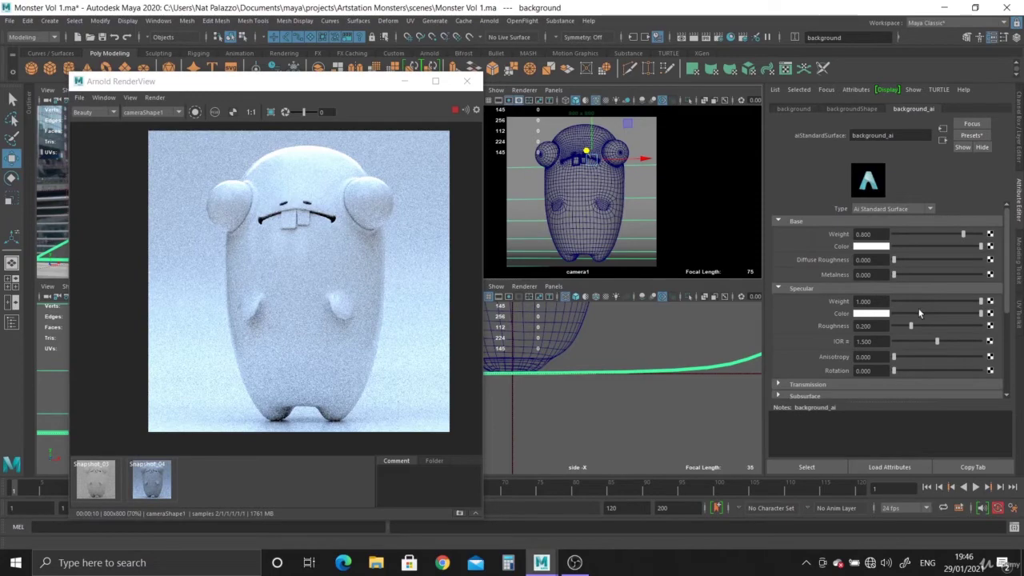
drag(963, 233, 989, 233)
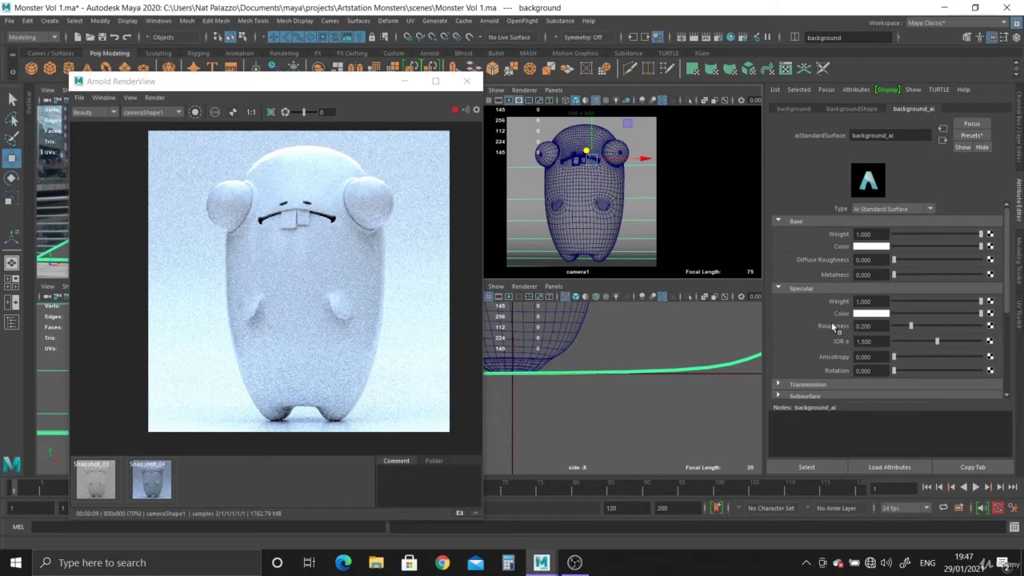
drag(924, 327, 983, 328)
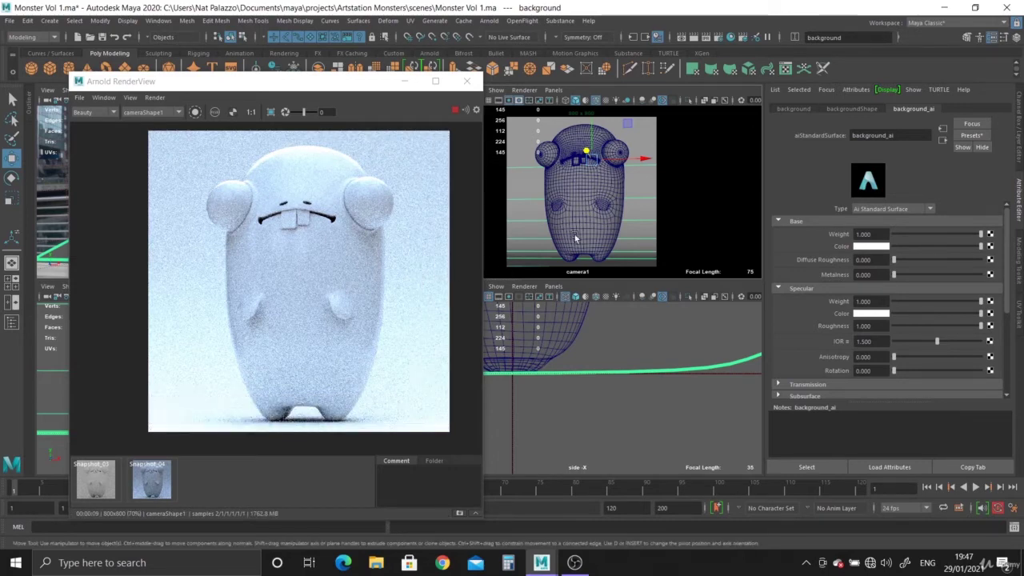
Step: Set the monster body's body_ai shader to base weight 1.000 and specular roughness 1.000
click(594, 234)
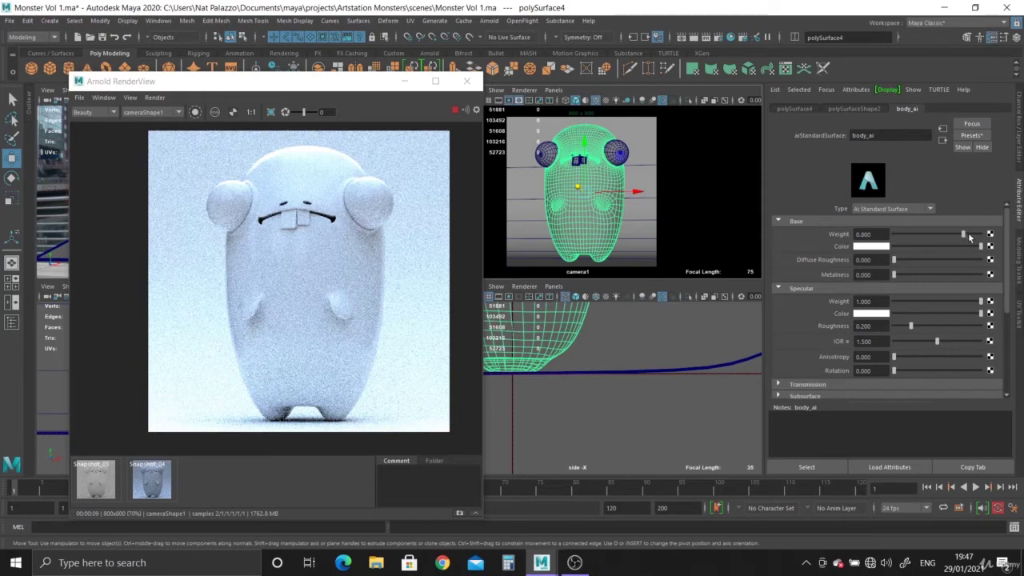
drag(970, 237, 989, 235)
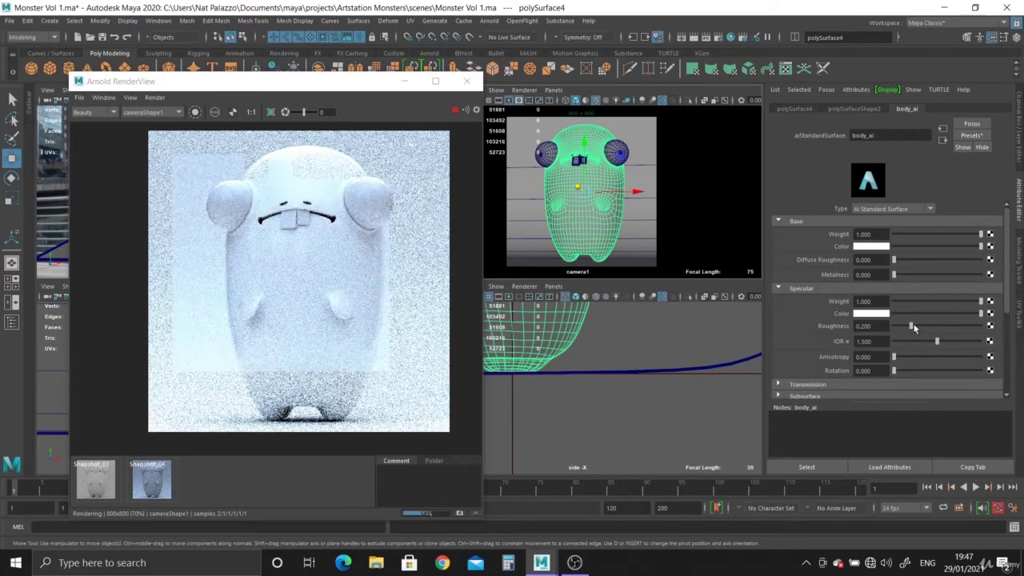
drag(912, 327, 981, 326)
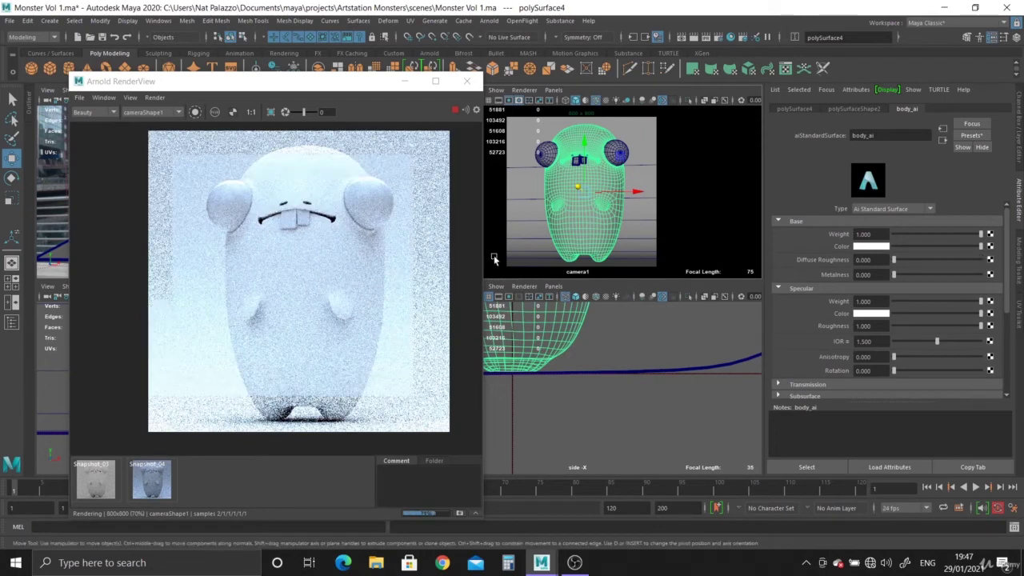
Step: Raise the base weight of both eye shaders, left_eye_ai and right_eye_ai, to 1.000
click(614, 151)
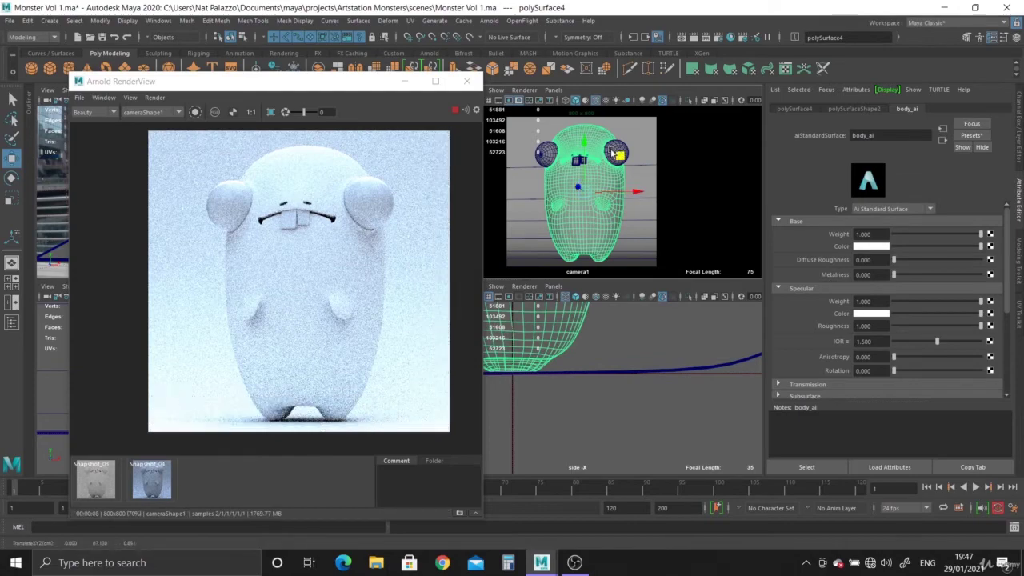
click(616, 151)
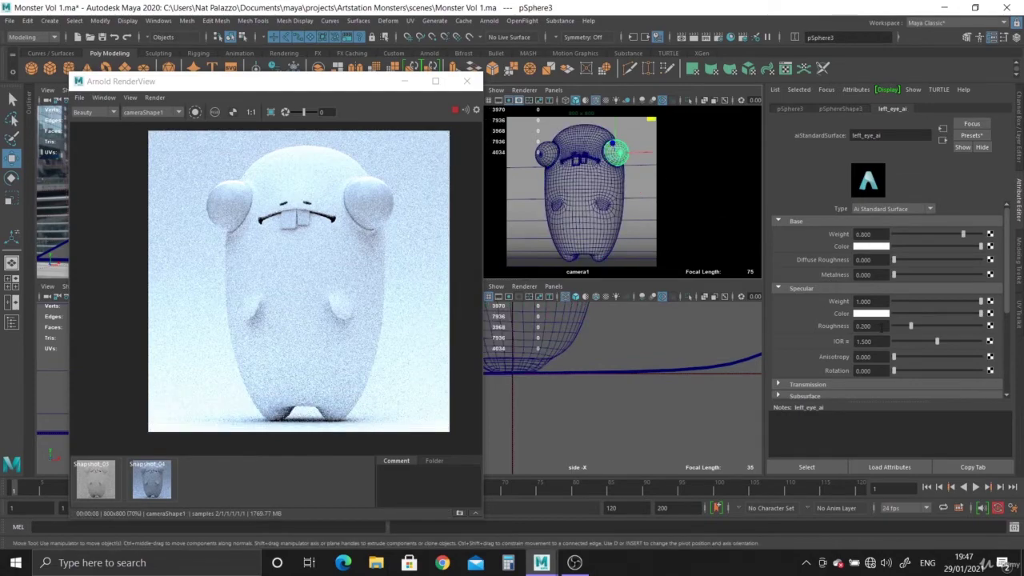
drag(963, 235, 984, 234)
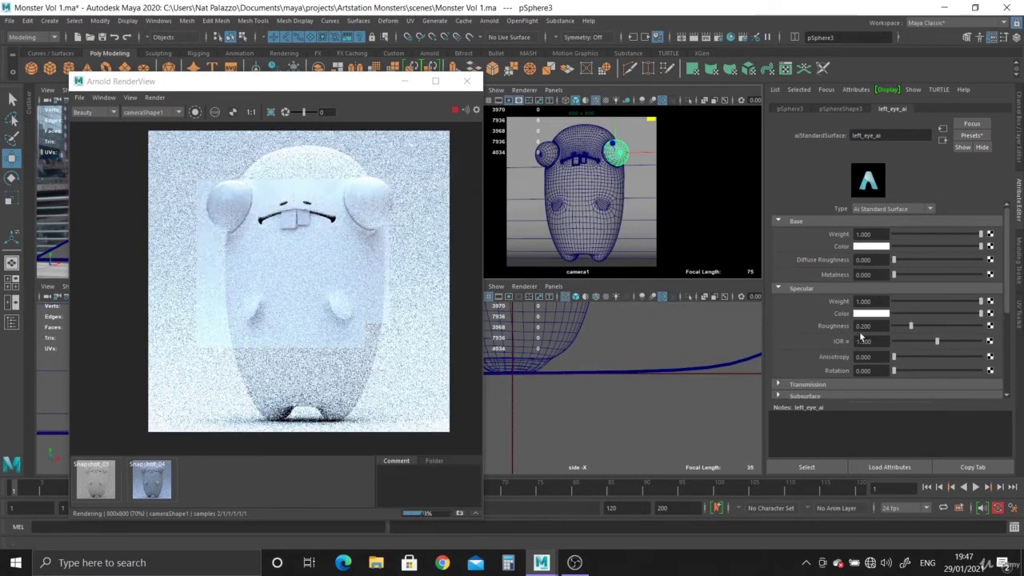
click(547, 159)
drag(962, 235, 987, 235)
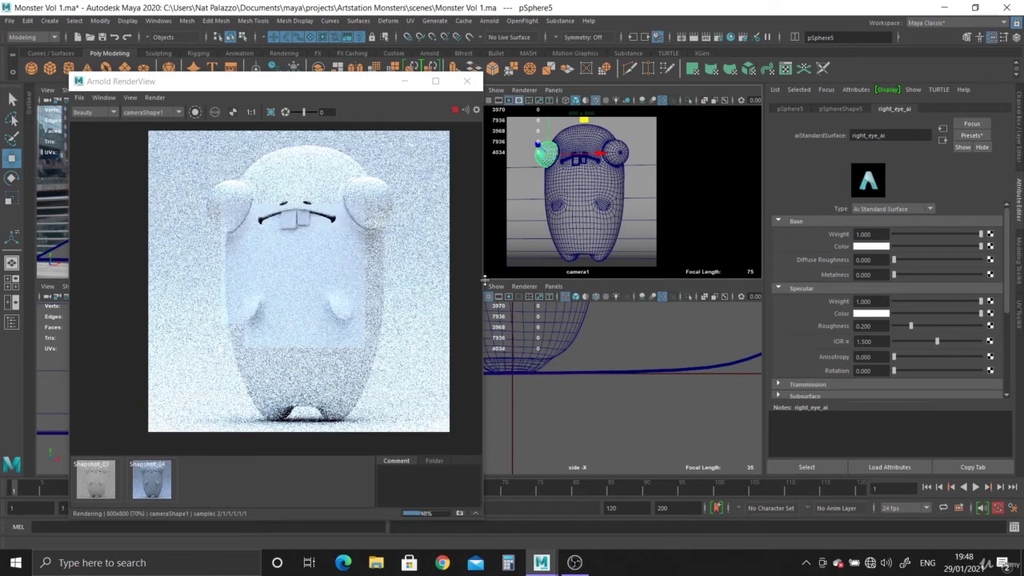
Step: Select the big tooth in the perspective view and set its big_tooth_ai shader to base weight 1.000 and specular roughness 0.4
drag(294, 87, 536, 100)
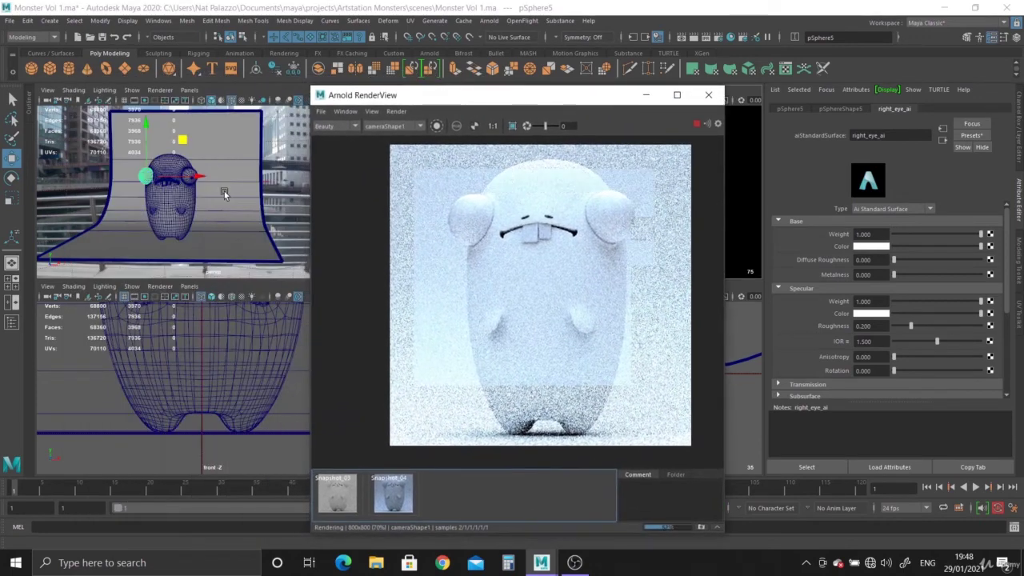
alt+middle_drag(191, 244, 274, 234)
scroll(232, 207, up, 3)
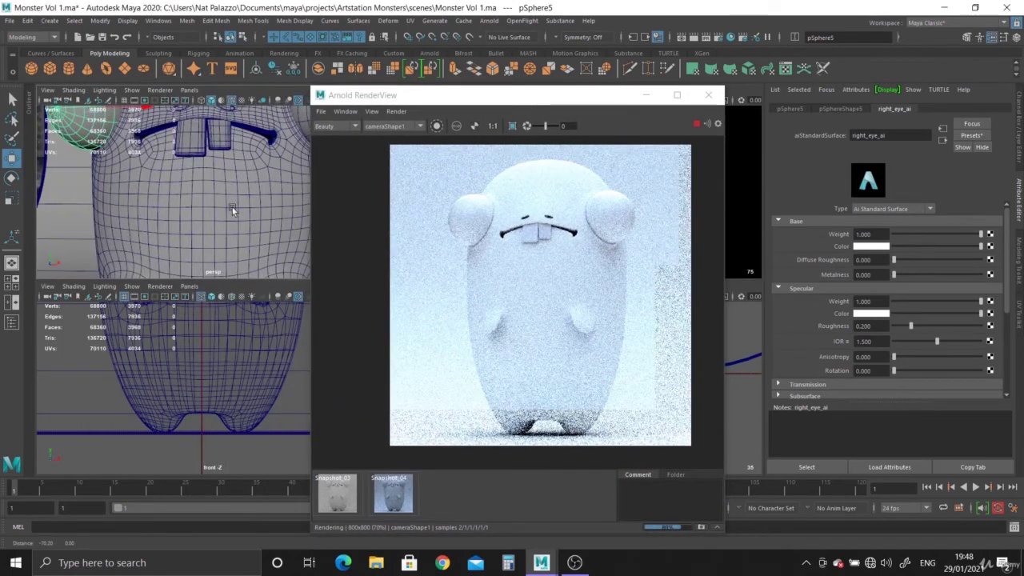
alt+middle_drag(232, 207, 188, 261)
scroll(187, 261, up, 2)
click(189, 264)
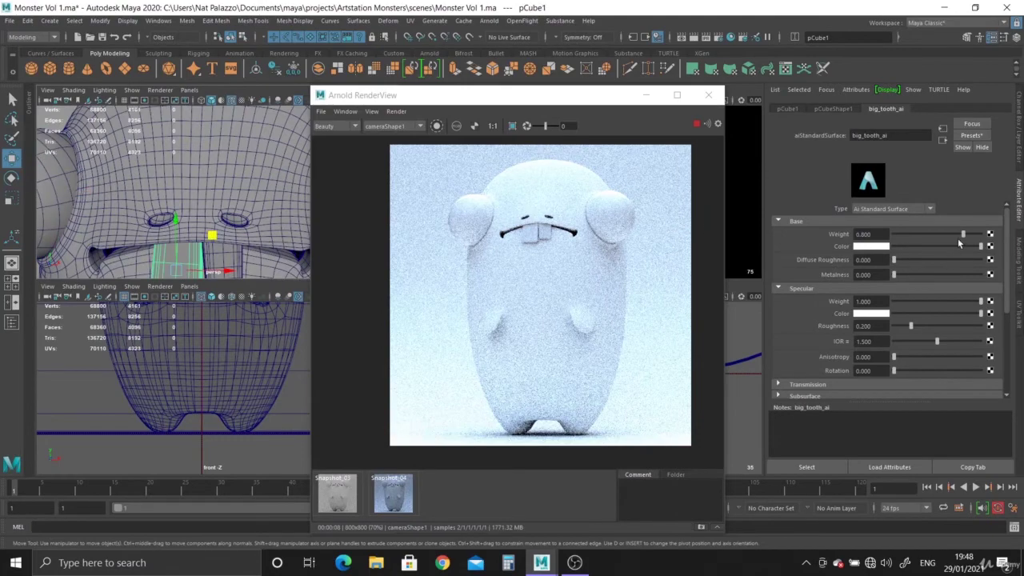
drag(960, 234, 984, 234)
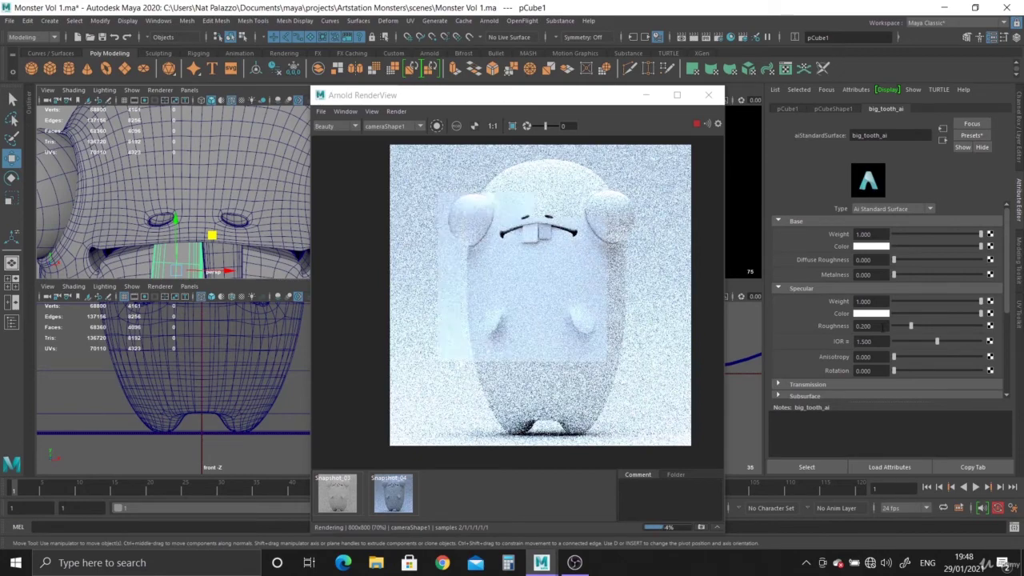
click(868, 325)
text(0.4)
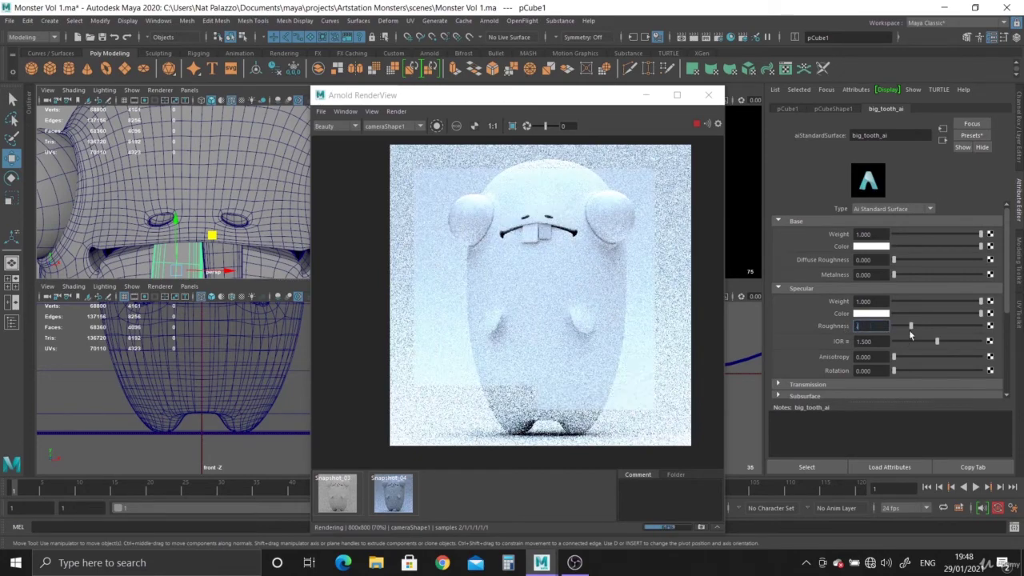
key(Return)
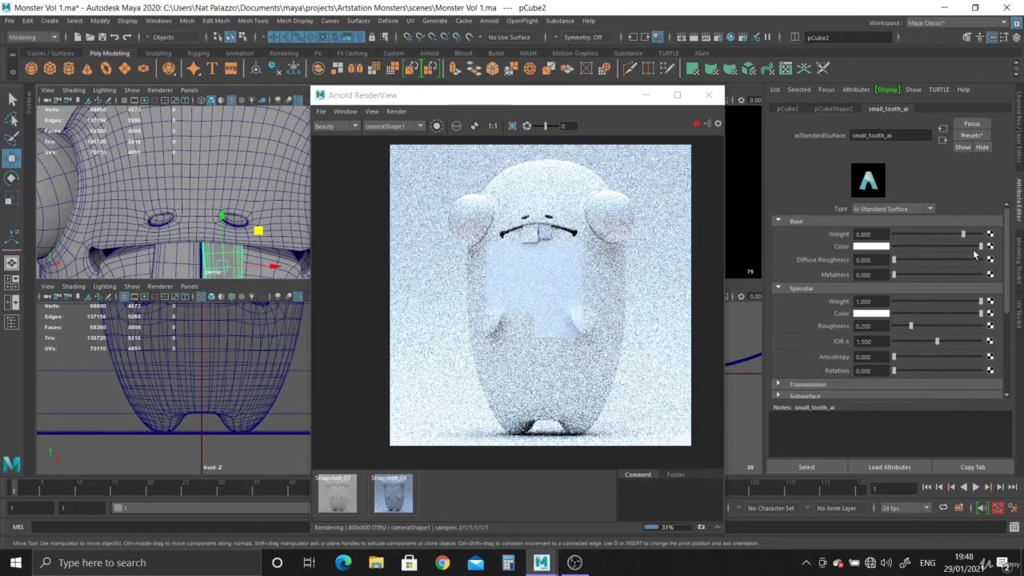
Step: Set the small tooth's small_tooth_ai shader to base weight 1.000 and specular roughness 0.4
drag(963, 235, 988, 235)
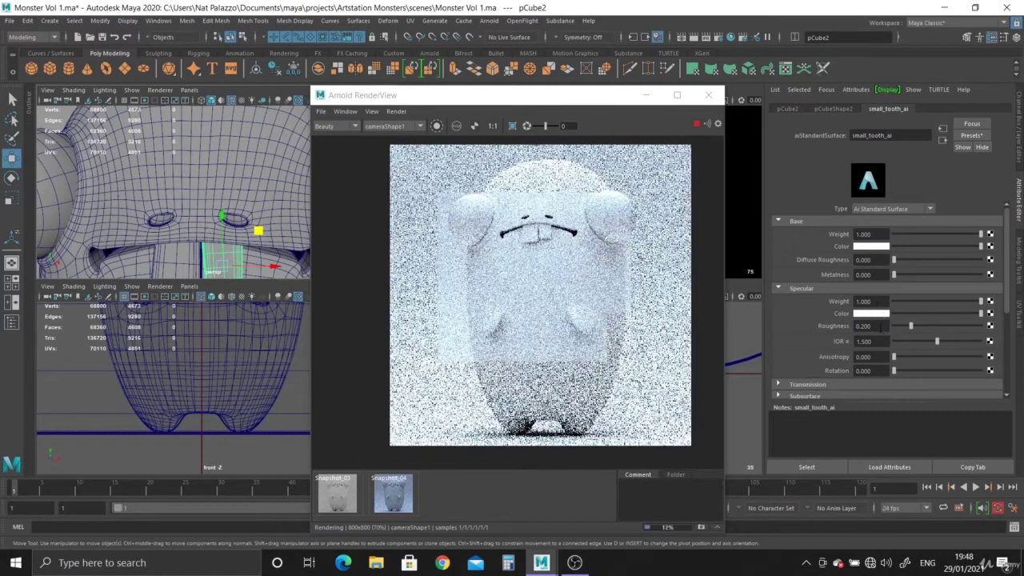
double_click(880, 326)
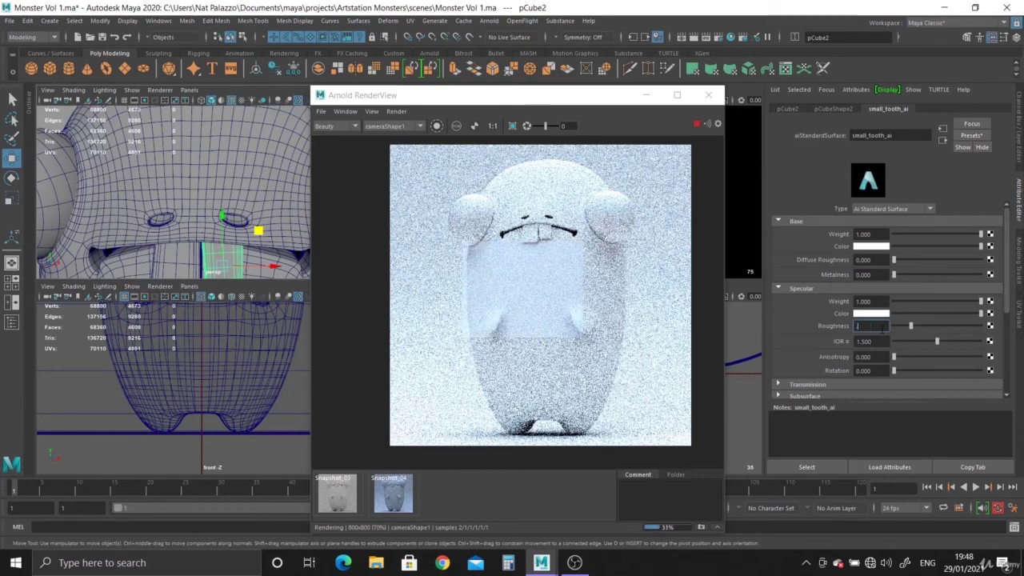
text(0.4)
key(Return)
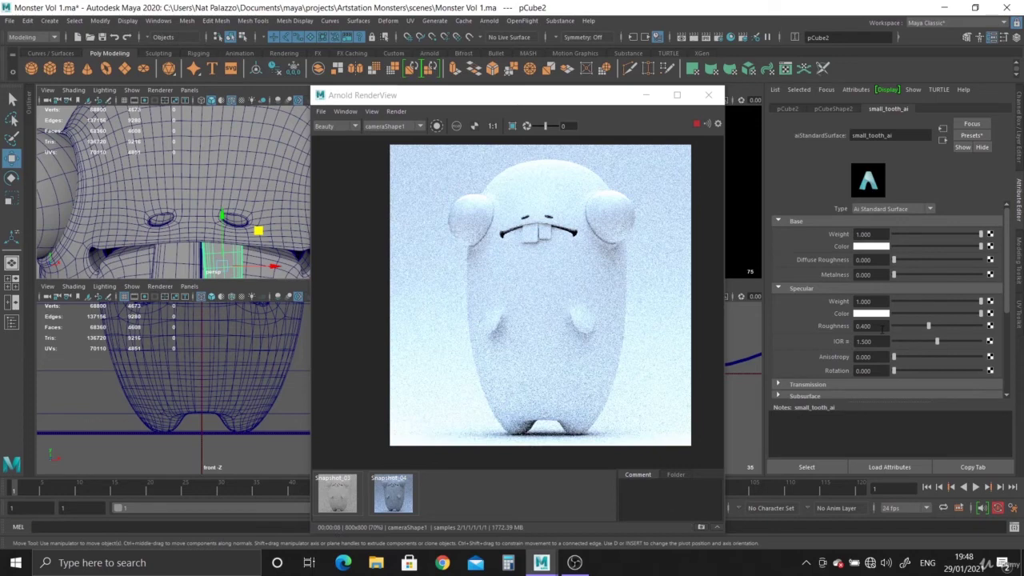
Step: Store a snapshot of the updated render and move the Arnold RenderView clear of the camera view
click(702, 528)
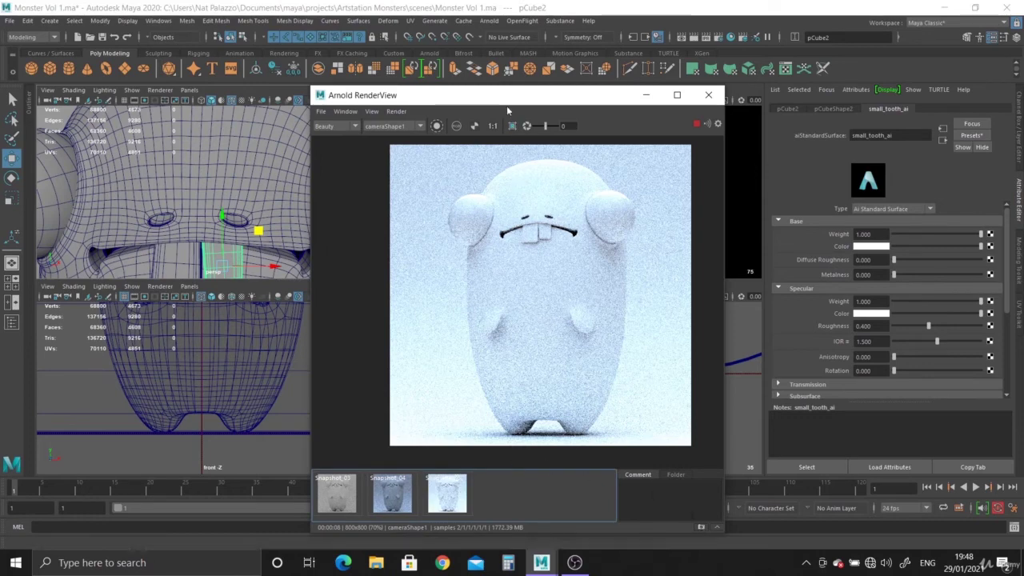
drag(525, 100, 281, 67)
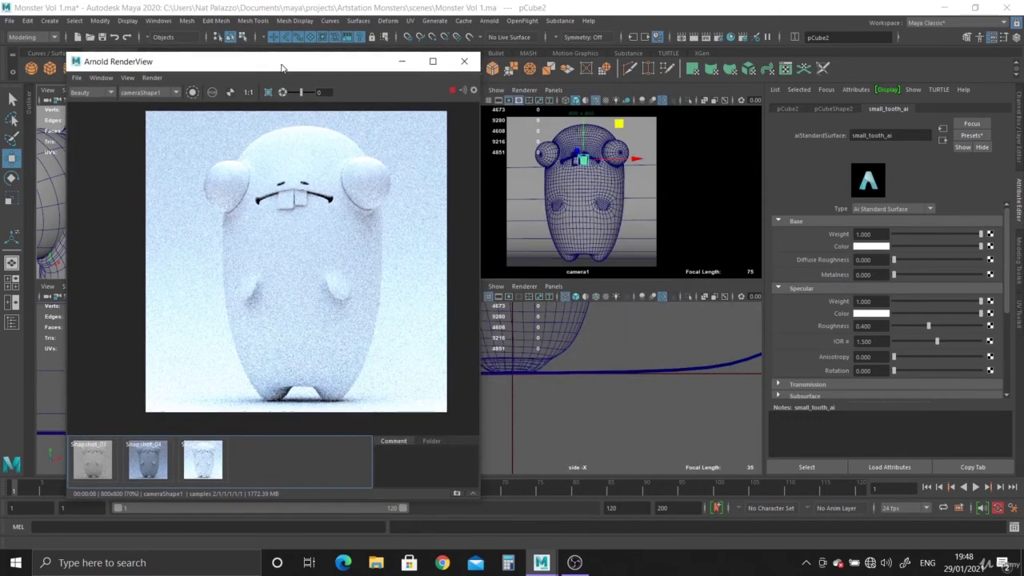